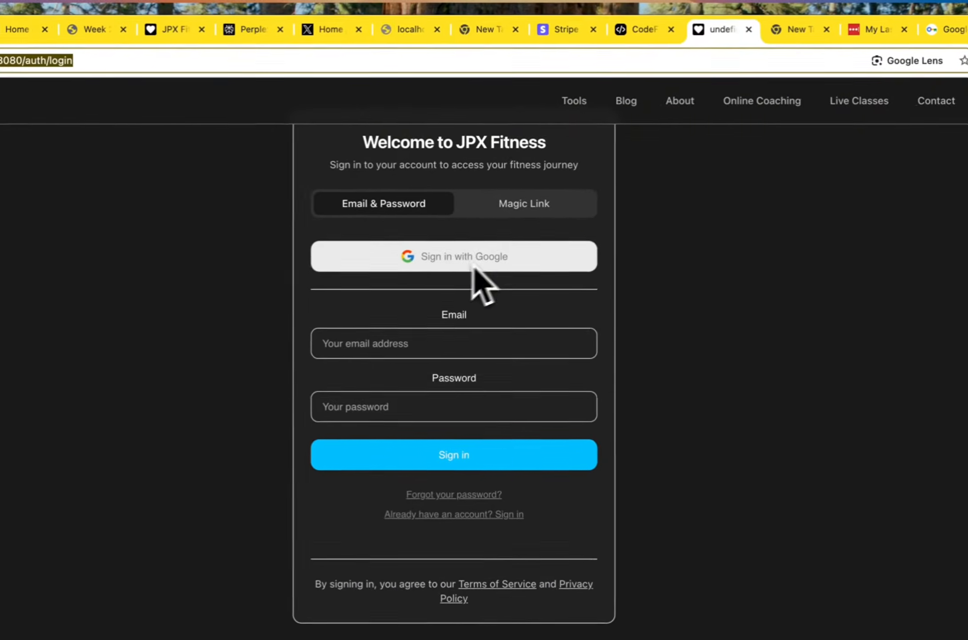
Step: Compare the Email & Password and Magic Link options on the JPX Fitness login page and try signing in with Google
left_click(473, 220)
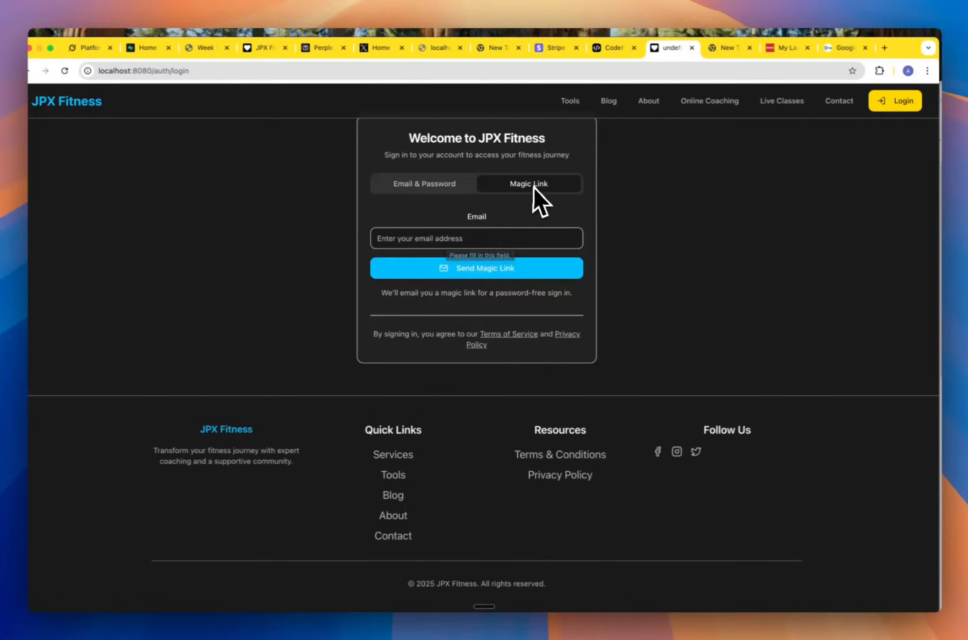
left_click(451, 188)
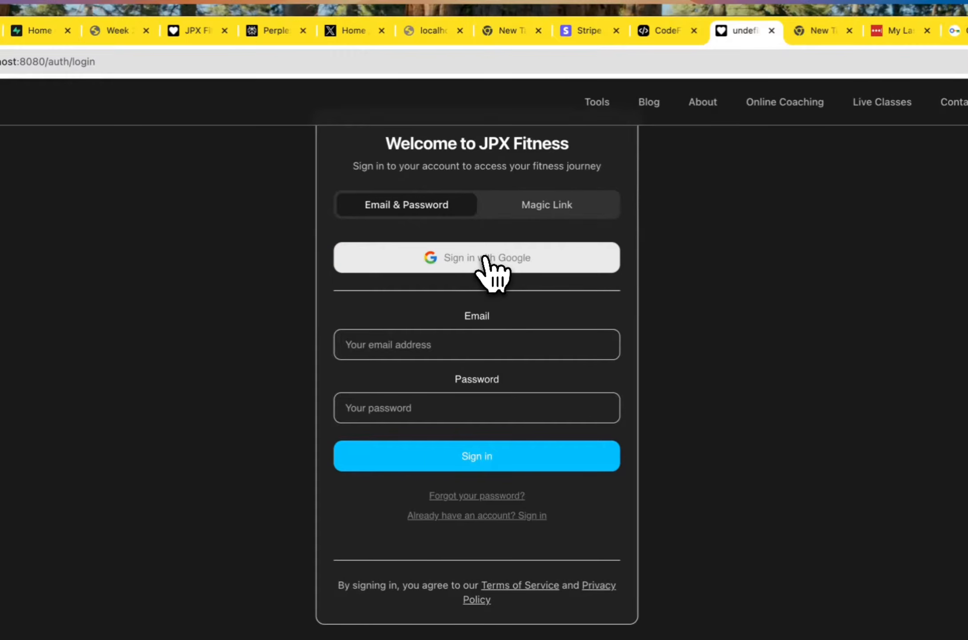
left_click(485, 258)
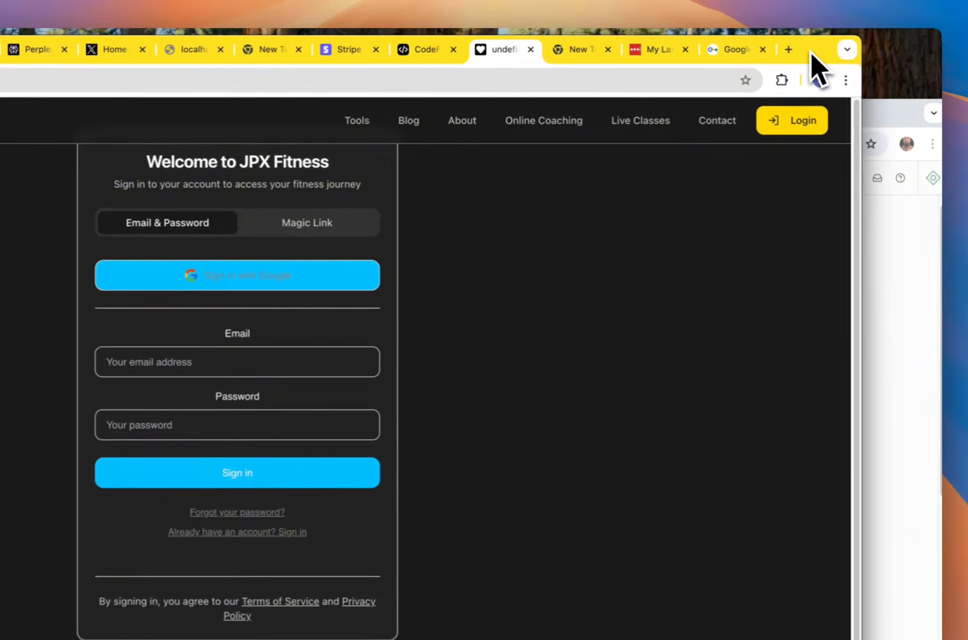
Step: Switch to the Supabase dashboard and review the user signup settings and auth providers on the Sign In / Up page
left_click_drag(880, 118, 880, 40)
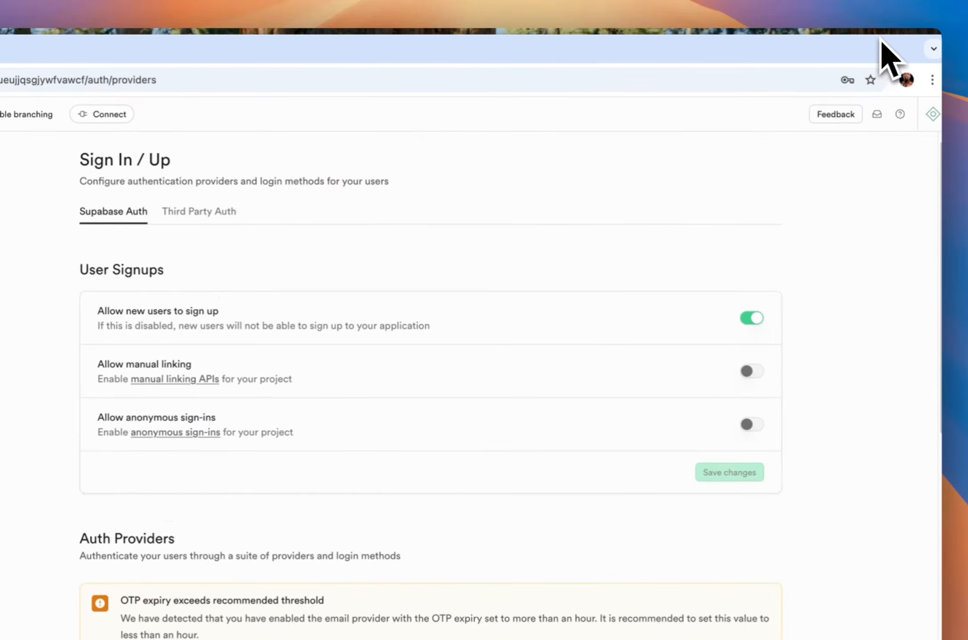
scroll(376, 341, "down", 5)
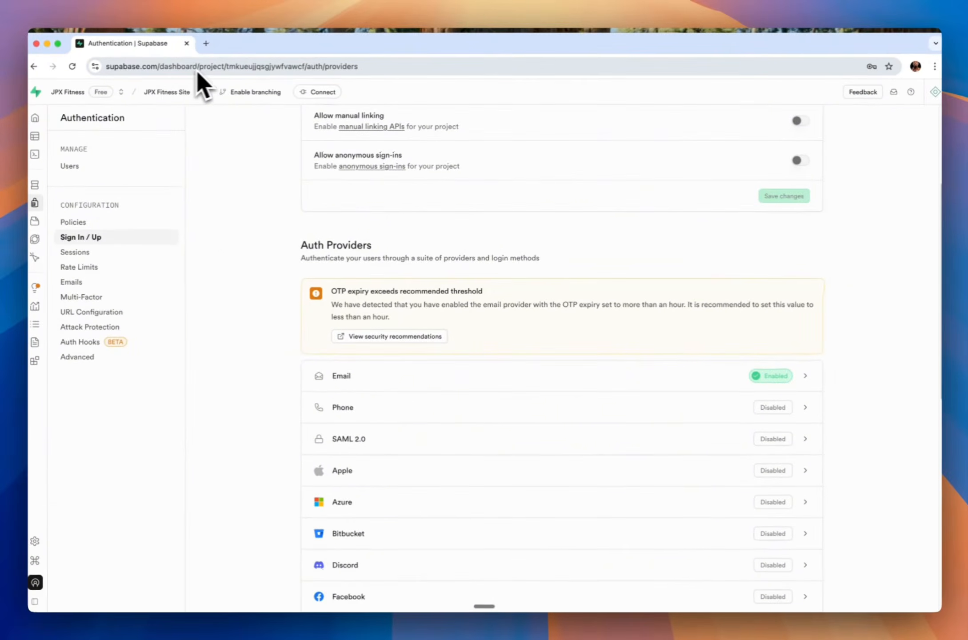
mouse_move(97, 368)
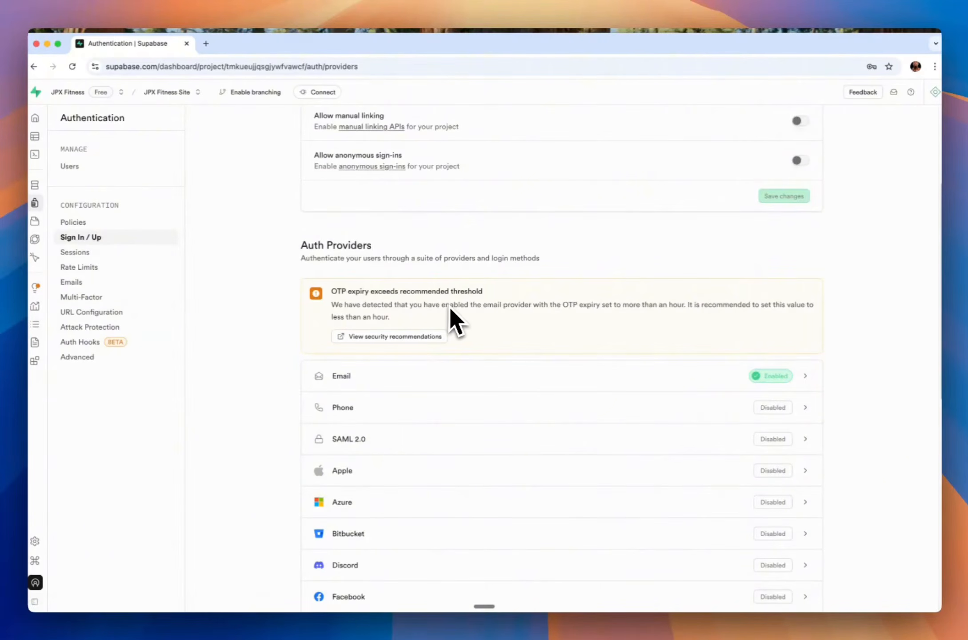
scroll(450, 307, "up", 3)
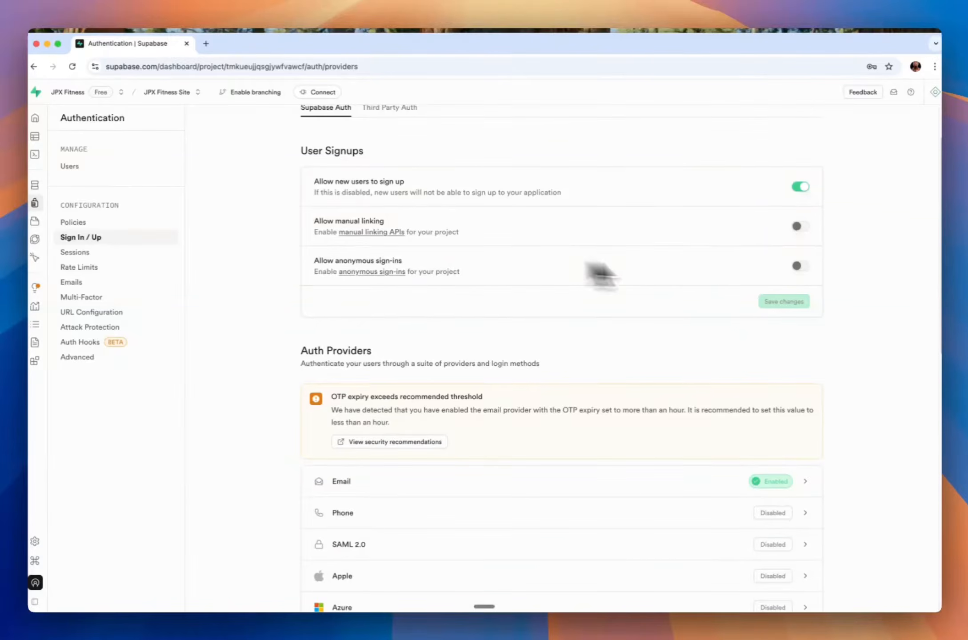
scroll(600, 293, "up", 2)
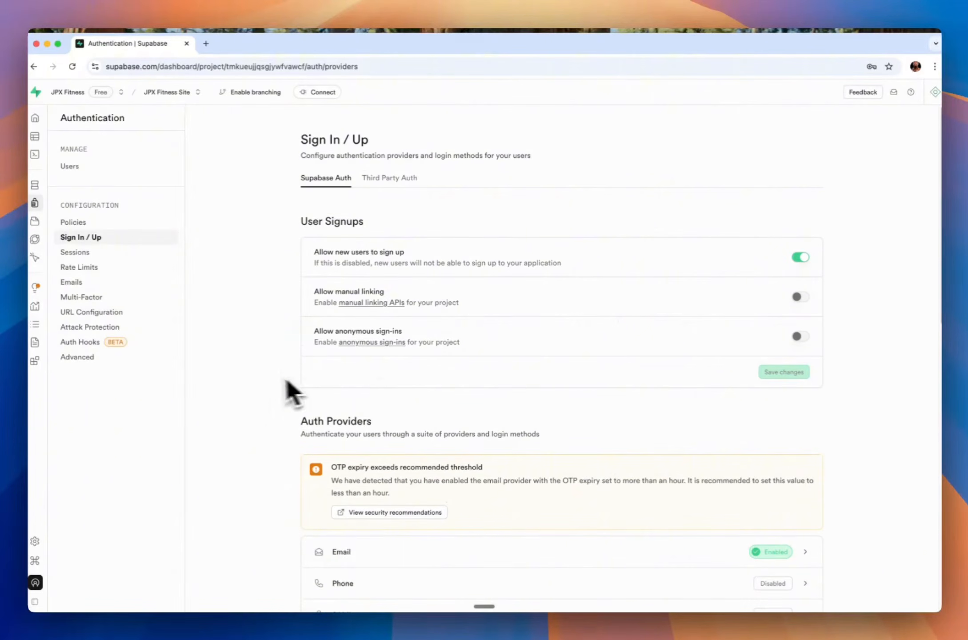
scroll(272, 351, "down", 5)
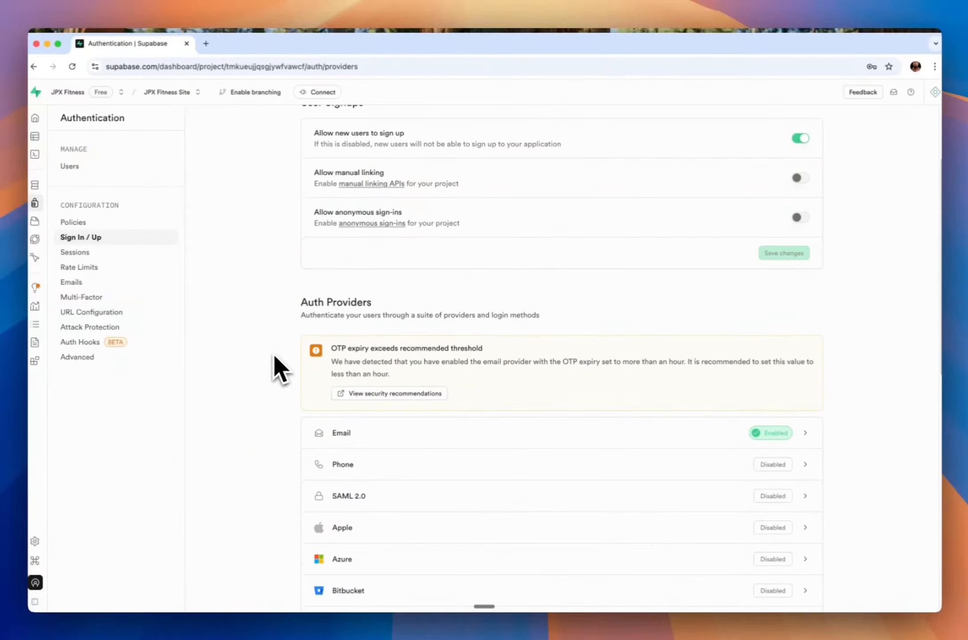
left_click(774, 386)
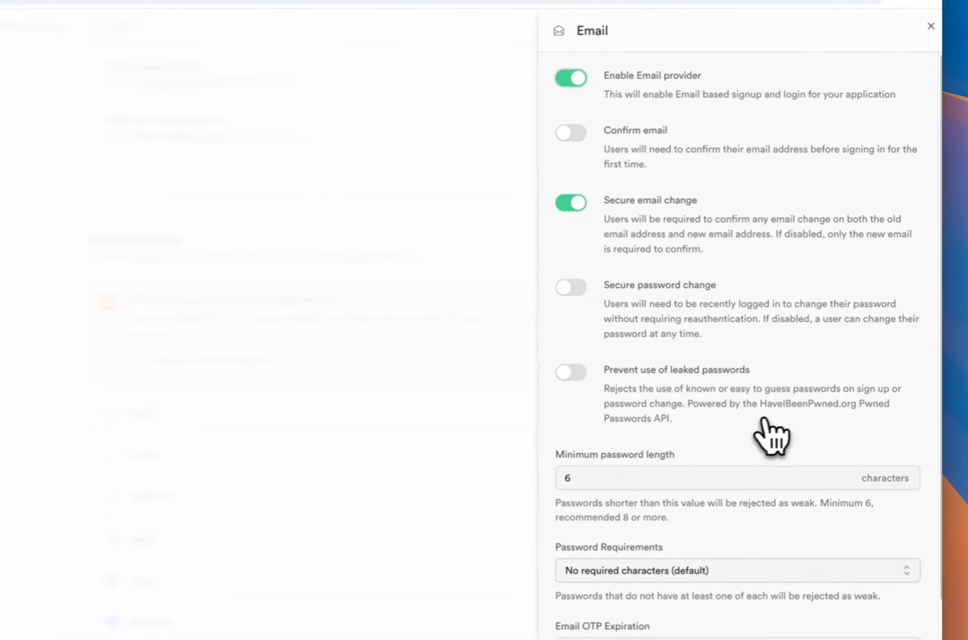
left_click(570, 131)
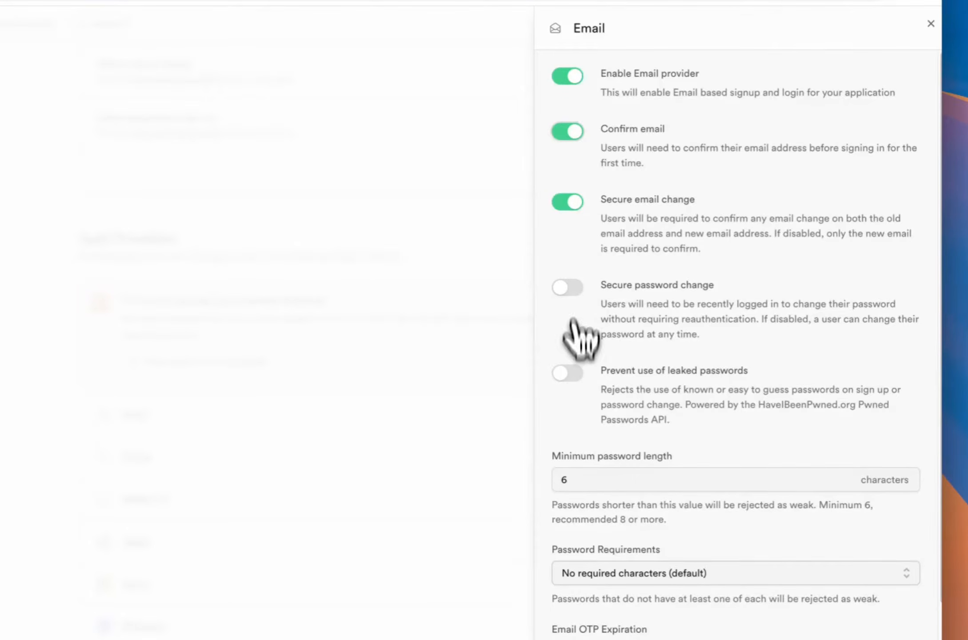
scroll(640, 469, "down", 3)
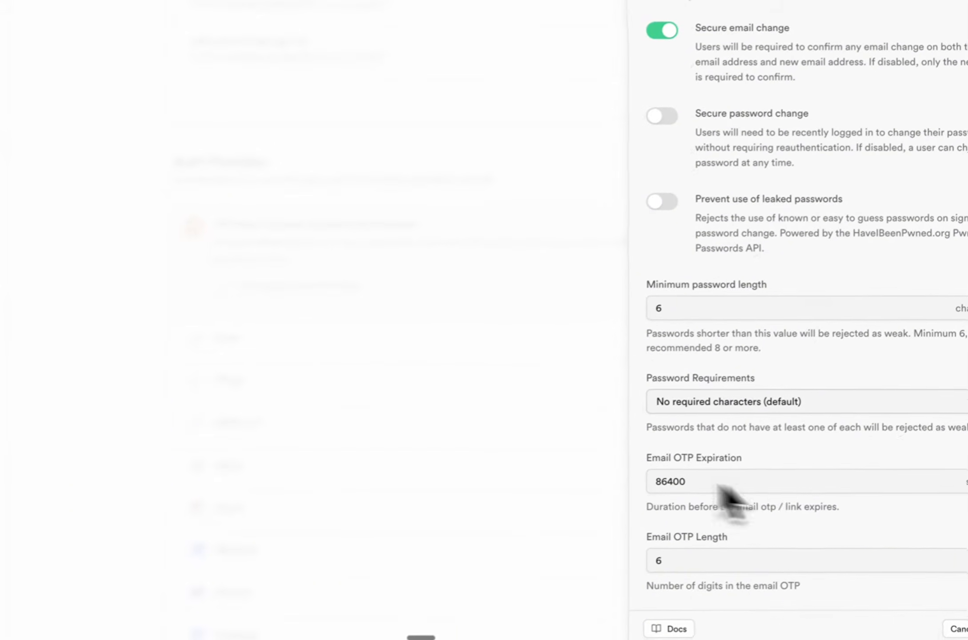
left_click(376, 335)
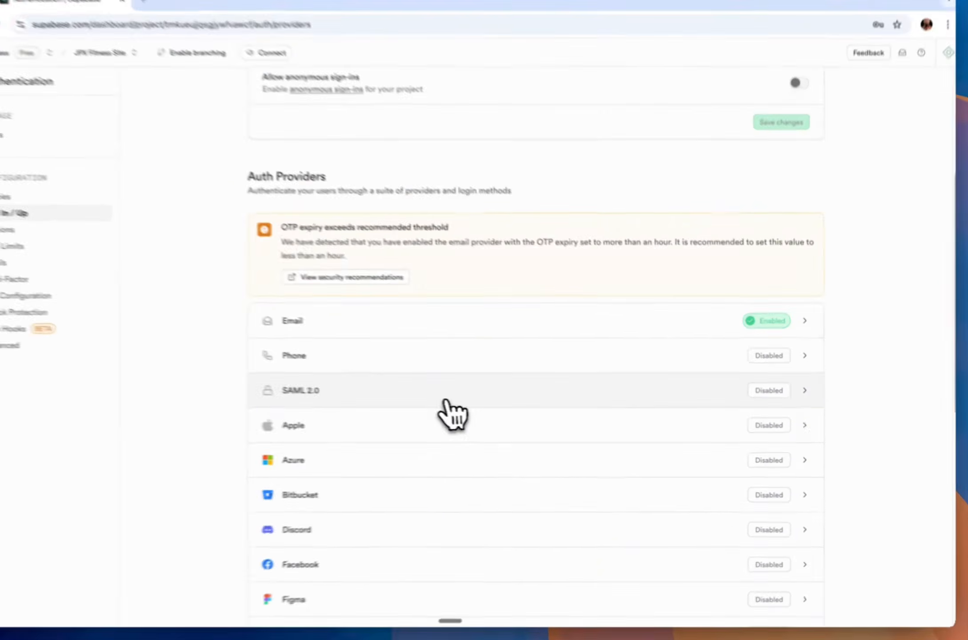
Step: Find Google among the auth providers, open its settings and enable Sign in with Google
scroll(445, 404, "down", 4)
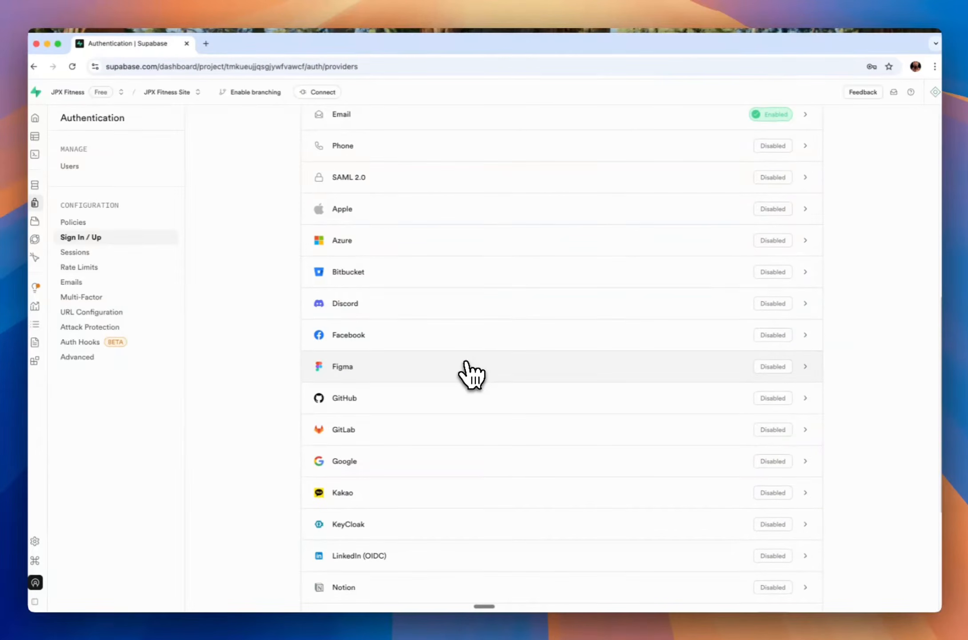
scroll(465, 364, "down", 5)
scroll(464, 369, "down", 2)
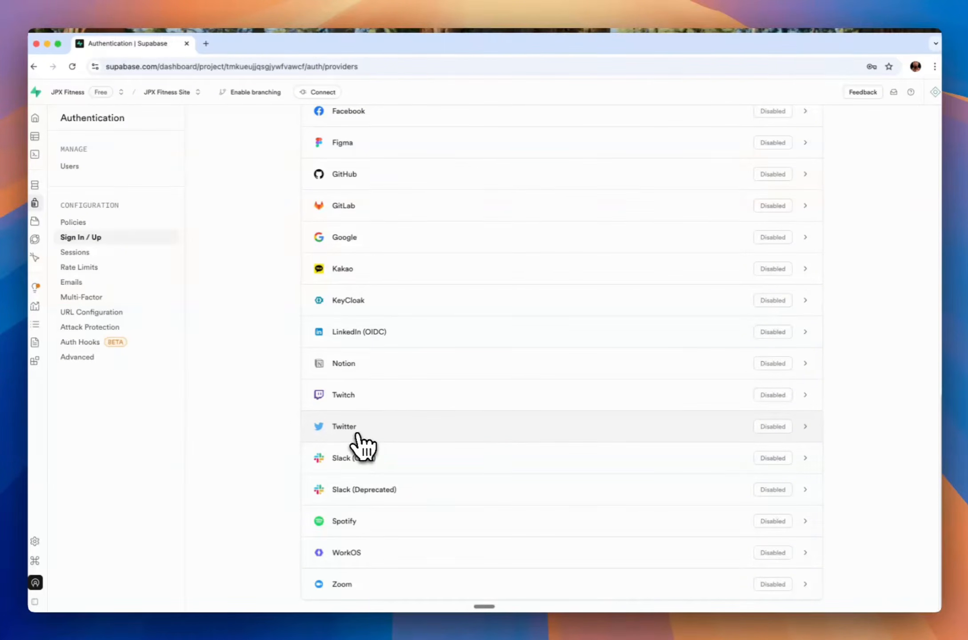
scroll(408, 451, "up", 7)
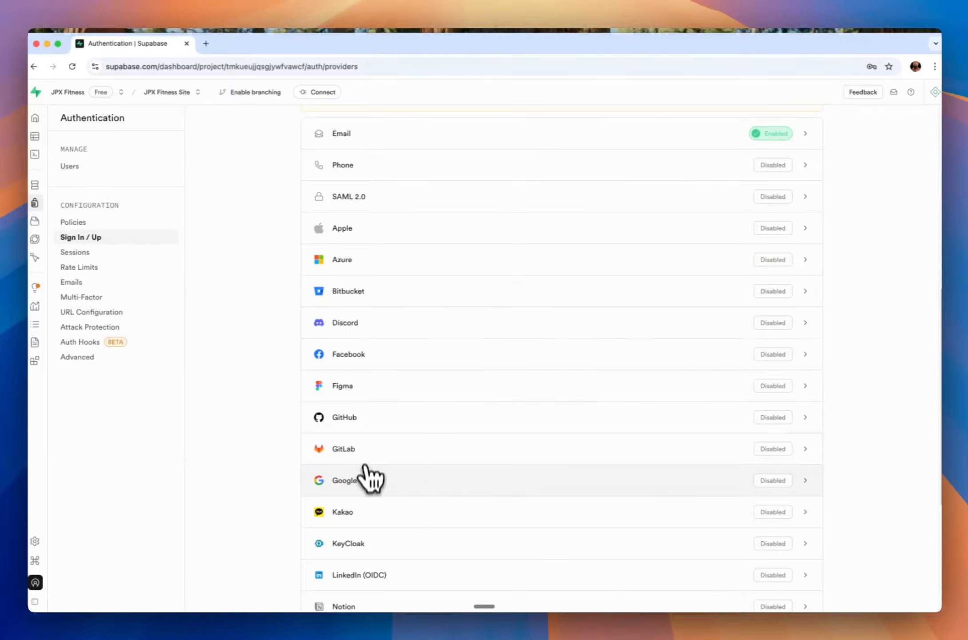
left_click(437, 483)
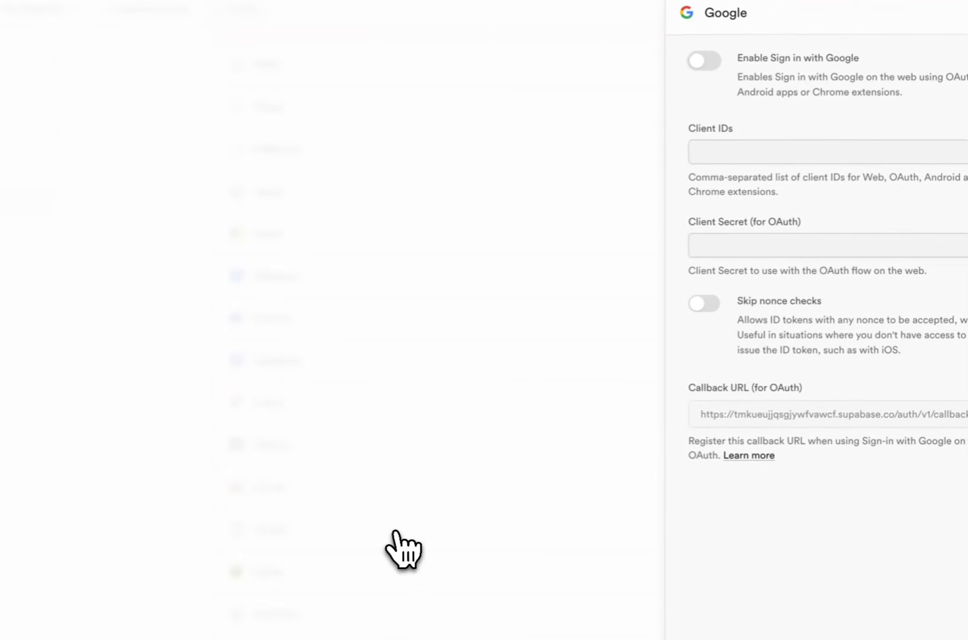
left_click(657, 73)
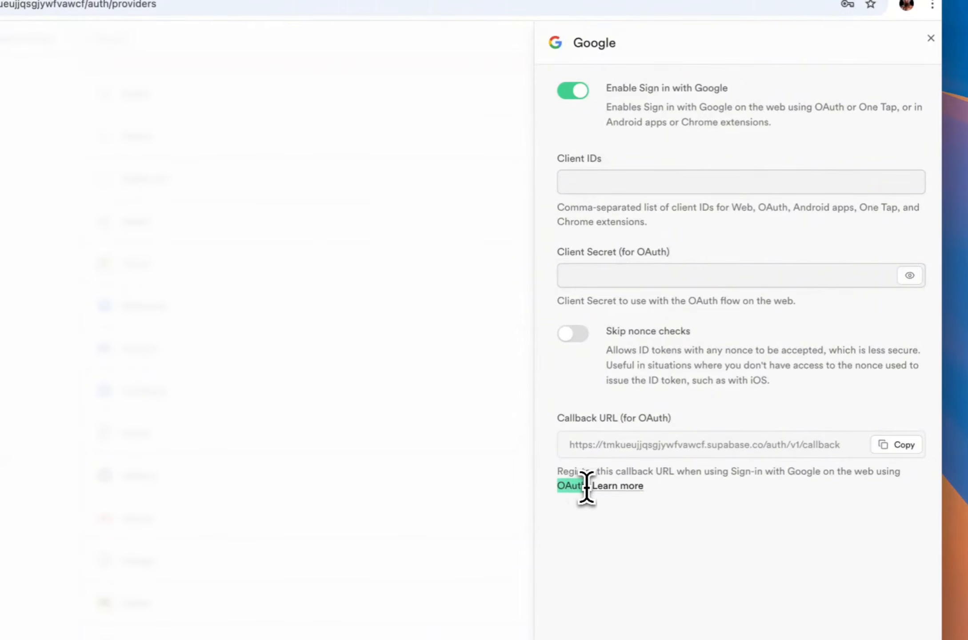
Step: Open the Supabase documentation linked from the Google provider's OAuth callback URL note
left_click_drag(558, 486, 575, 486)
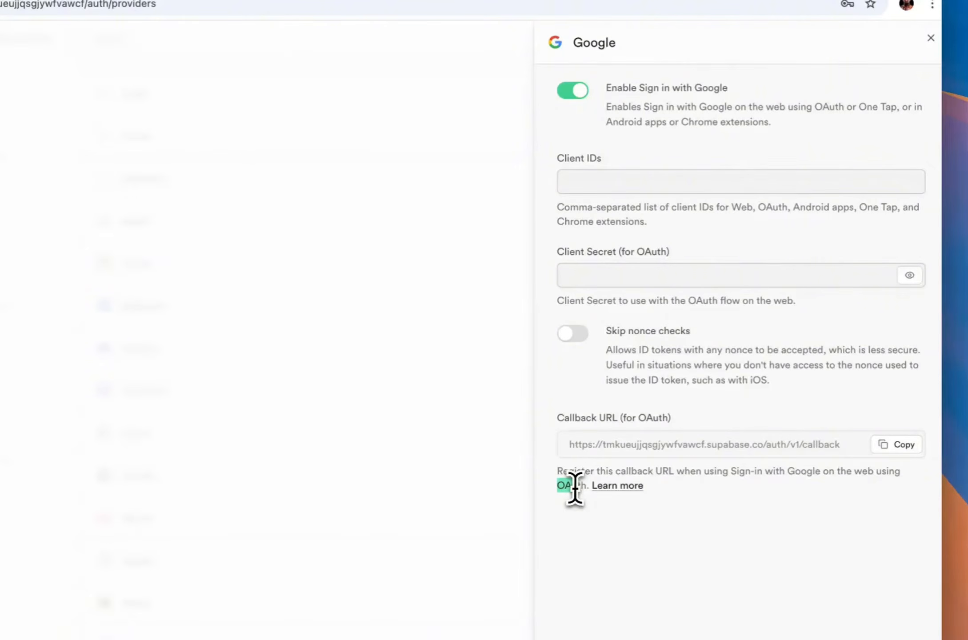
left_click_drag(575, 487, 587, 486)
left_click(680, 511)
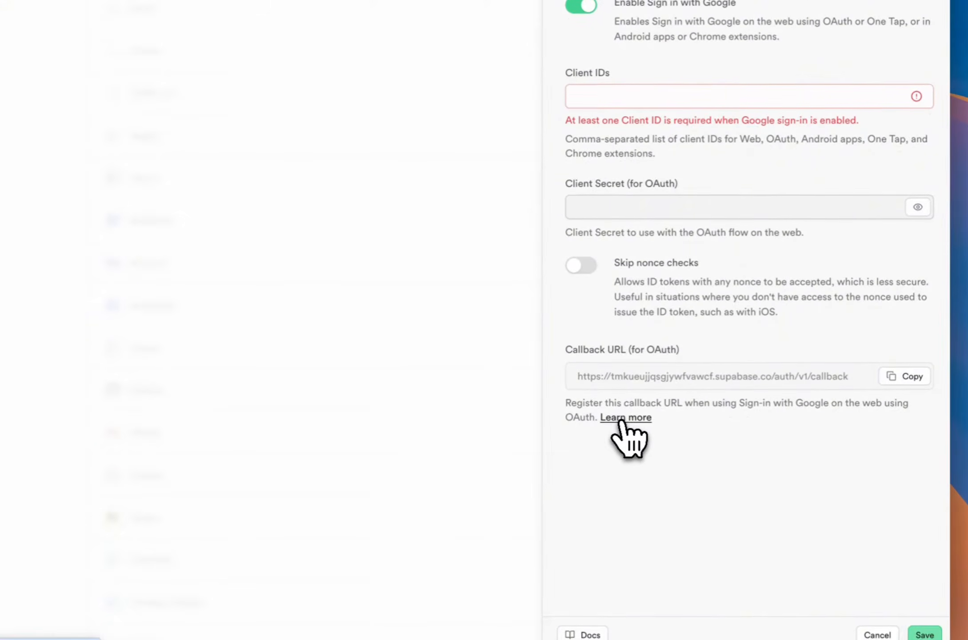
left_click(621, 418)
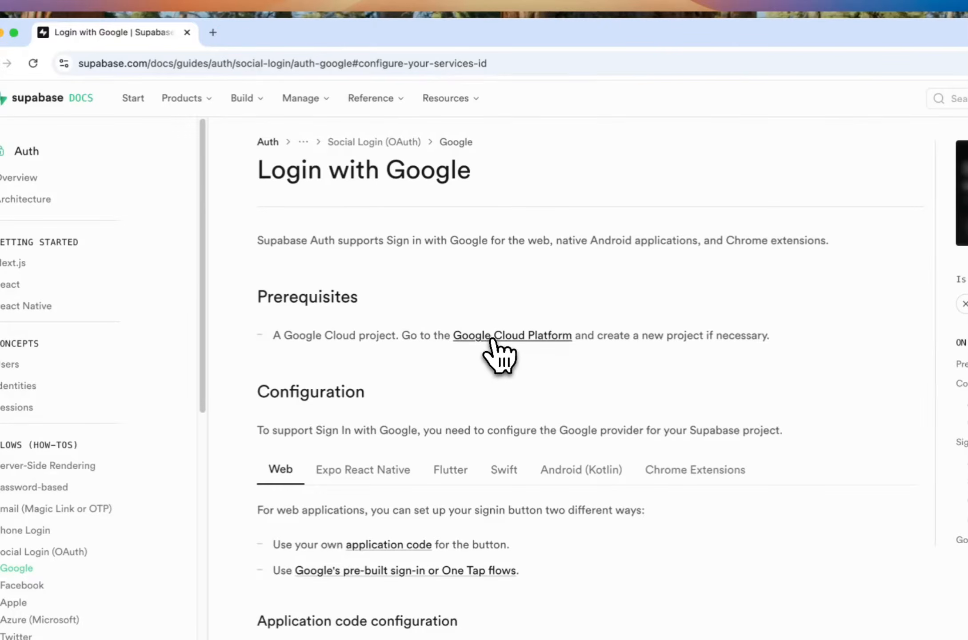
Step: Open Google Cloud Platform from the documentation's prerequisites and use the project picker in APIs & Services to set up the jpxfitnesssite project
left_click(492, 339)
left_click(329, 33)
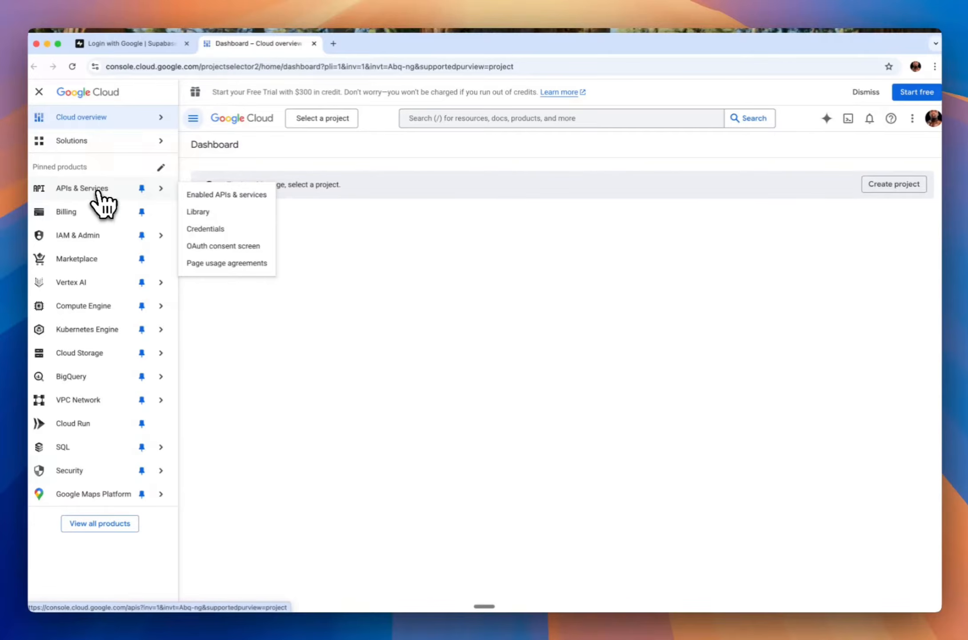
left_click(98, 190)
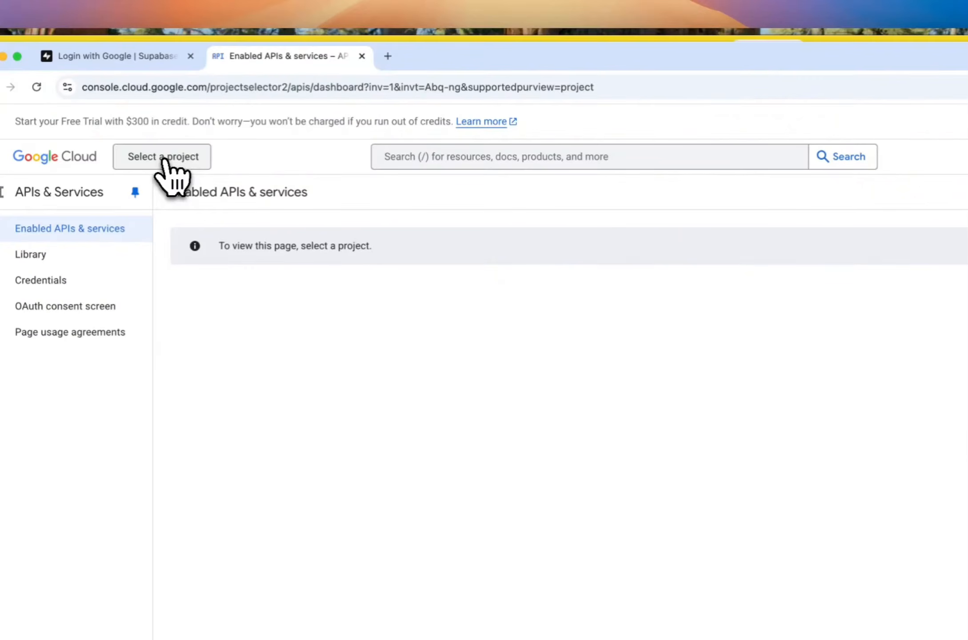
left_click(163, 159)
left_click(813, 281)
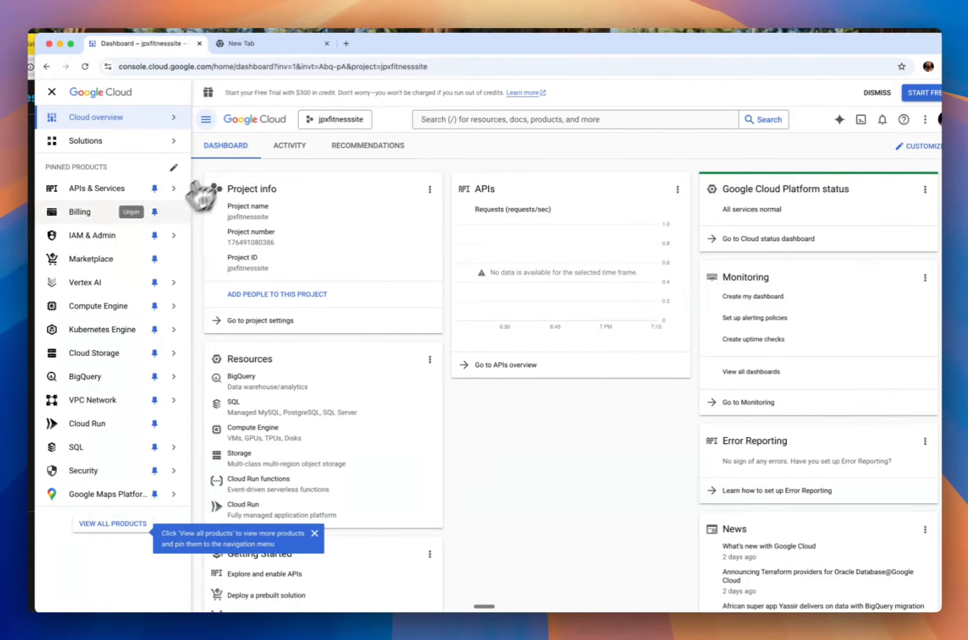
Step: Open the credentials of the jpxfitnesssite project under APIs & Services and start creating an OAuth client ID
mouse_move(94, 197)
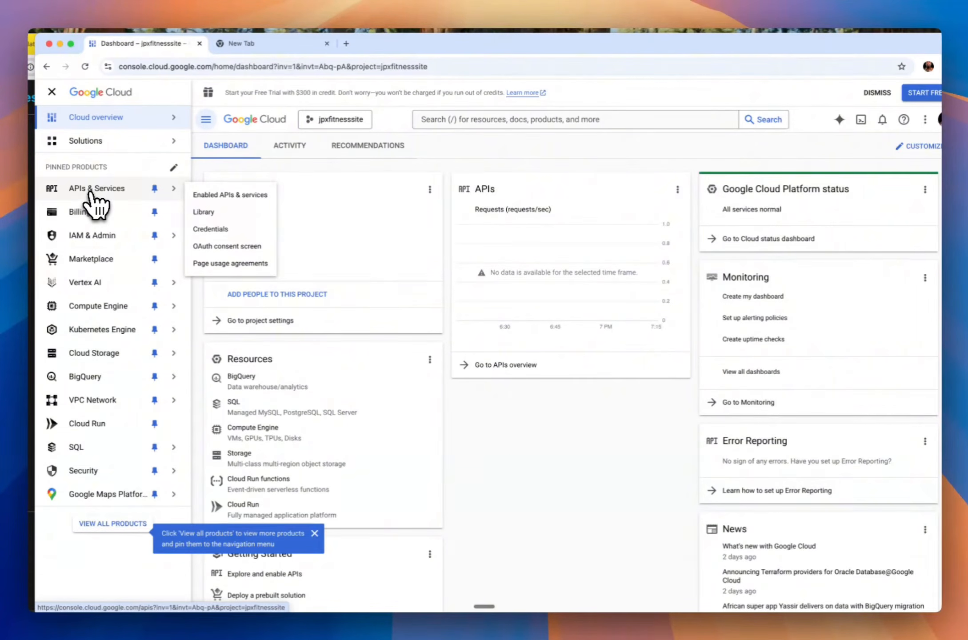
left_click(91, 192)
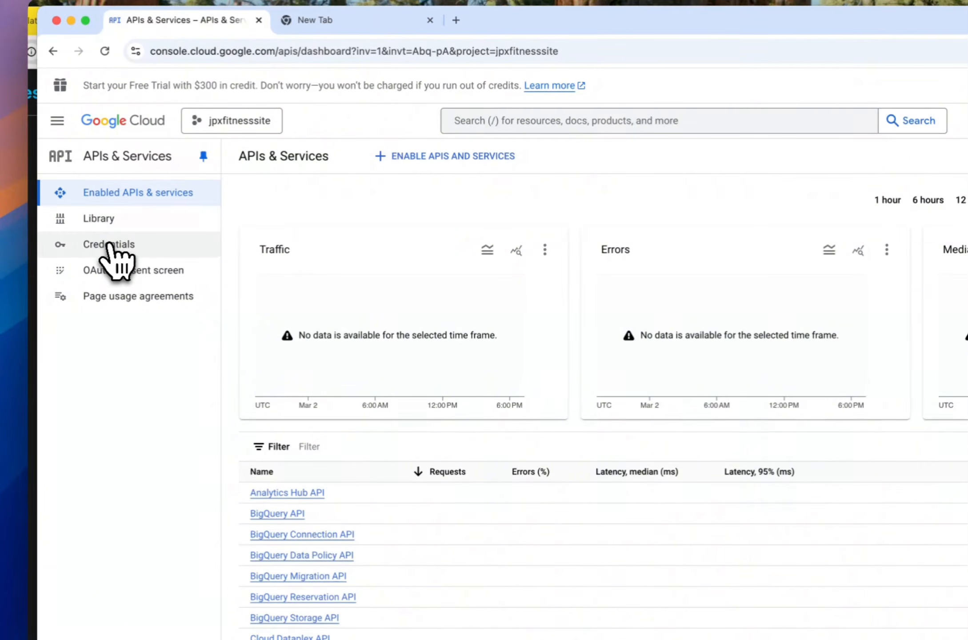
left_click(109, 246)
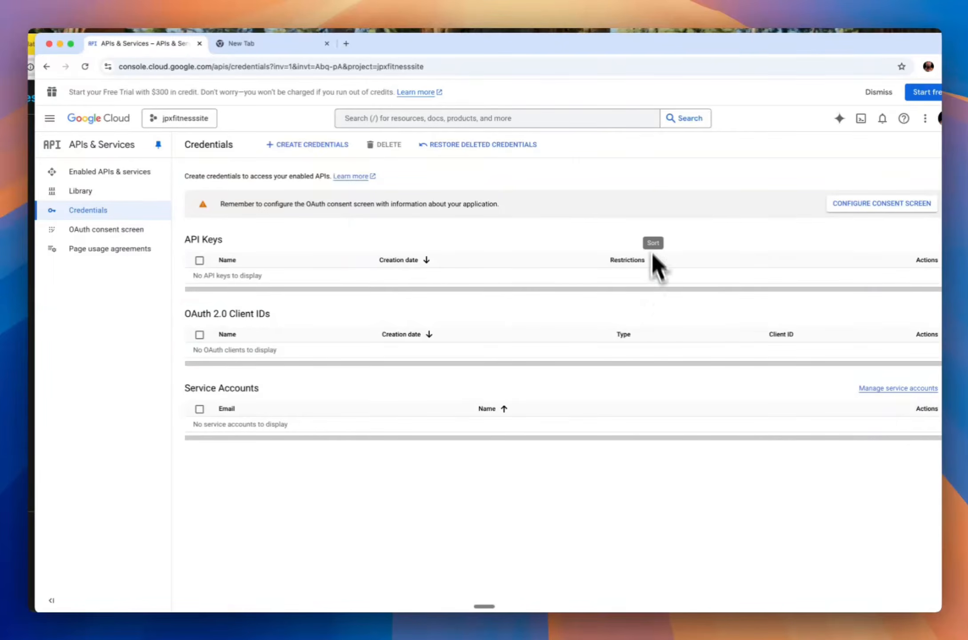
left_click(318, 144)
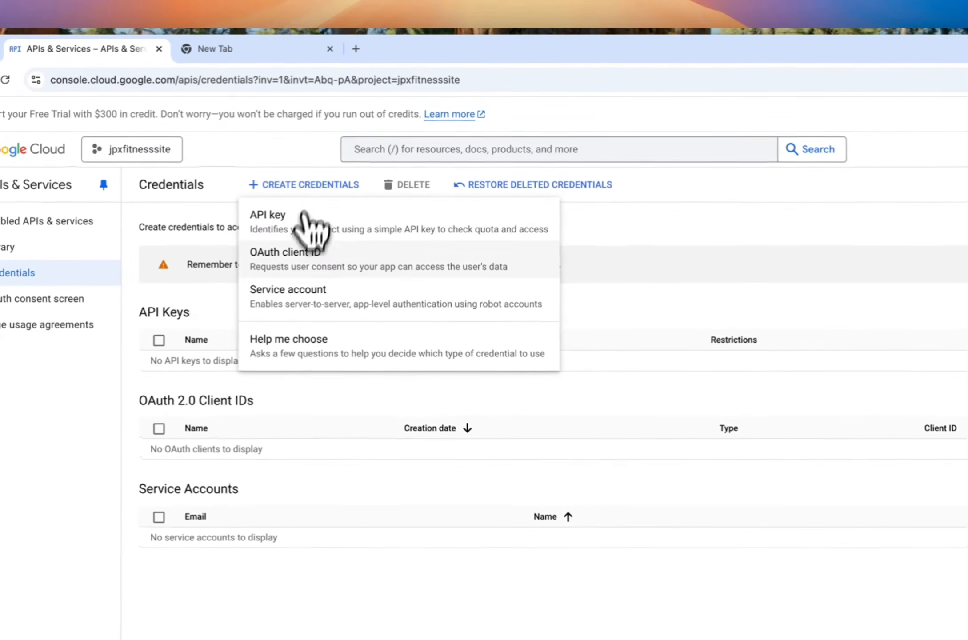
left_click(295, 261)
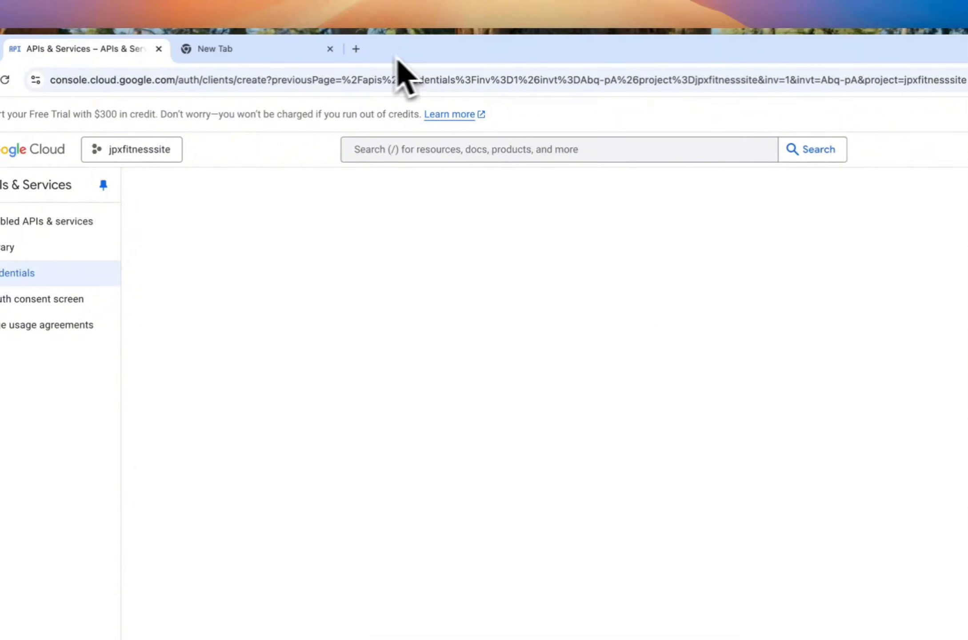
Step: Search the web for supabase in a new browser tab and open the Supabase site from the results
left_click(356, 49)
left_click(342, 75)
type("supa")
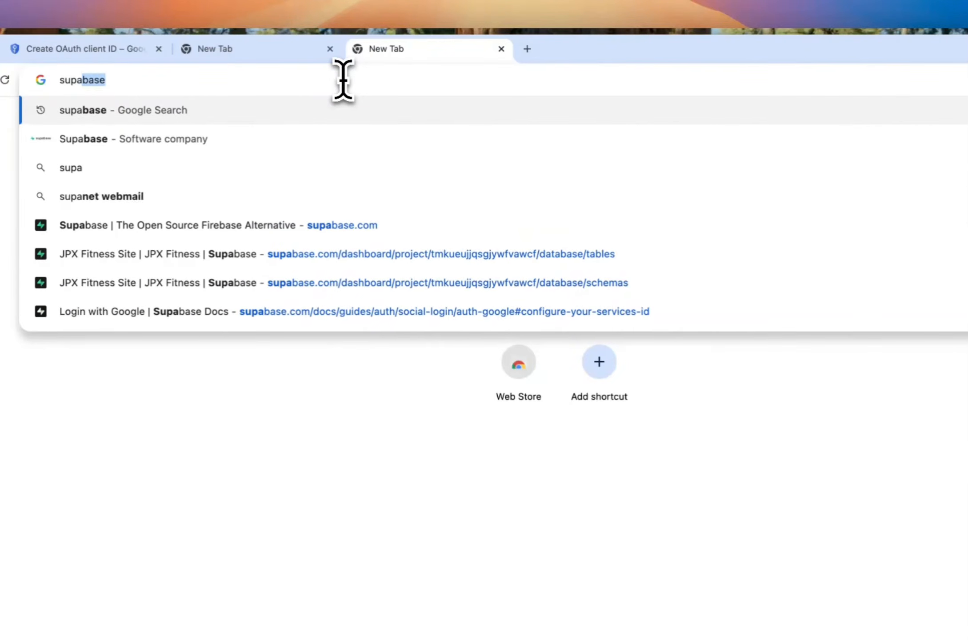
type("base")
key("Return")
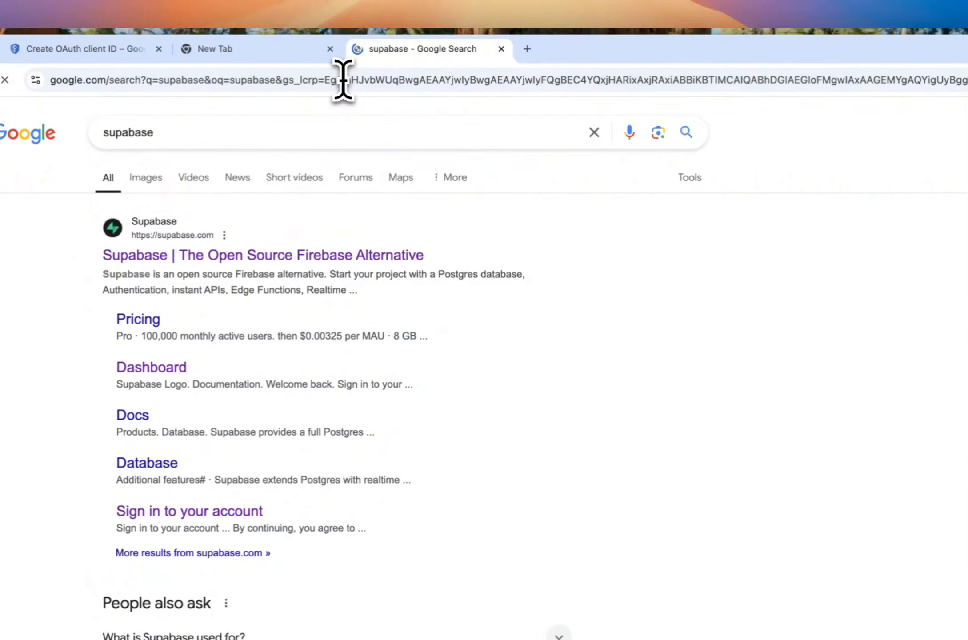
left_click(256, 253)
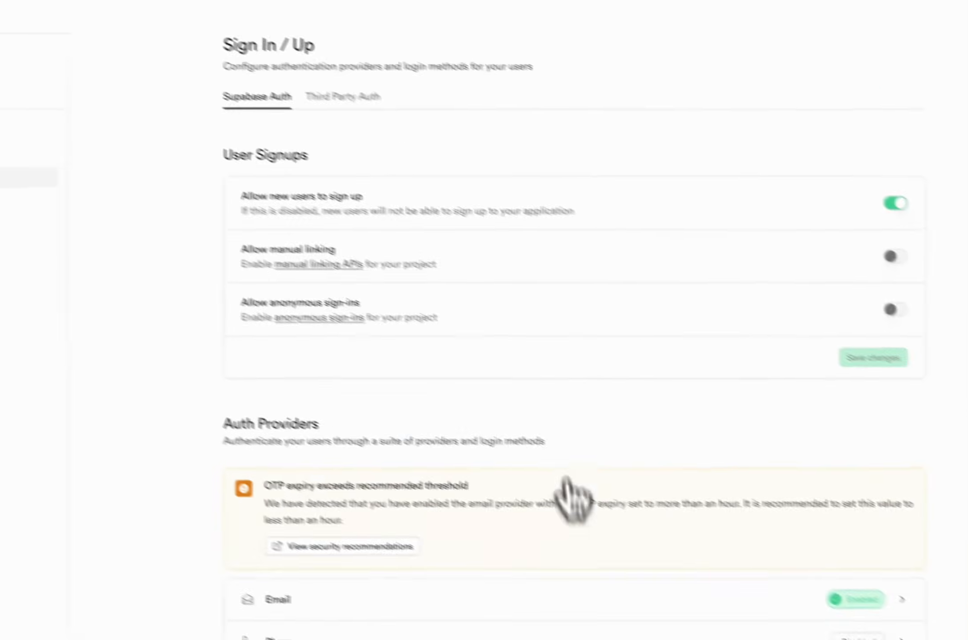
Step: Open the Google provider under Supabase's Auth Providers and switch on Enable Sign in with Google
scroll(573, 500, "down", 5)
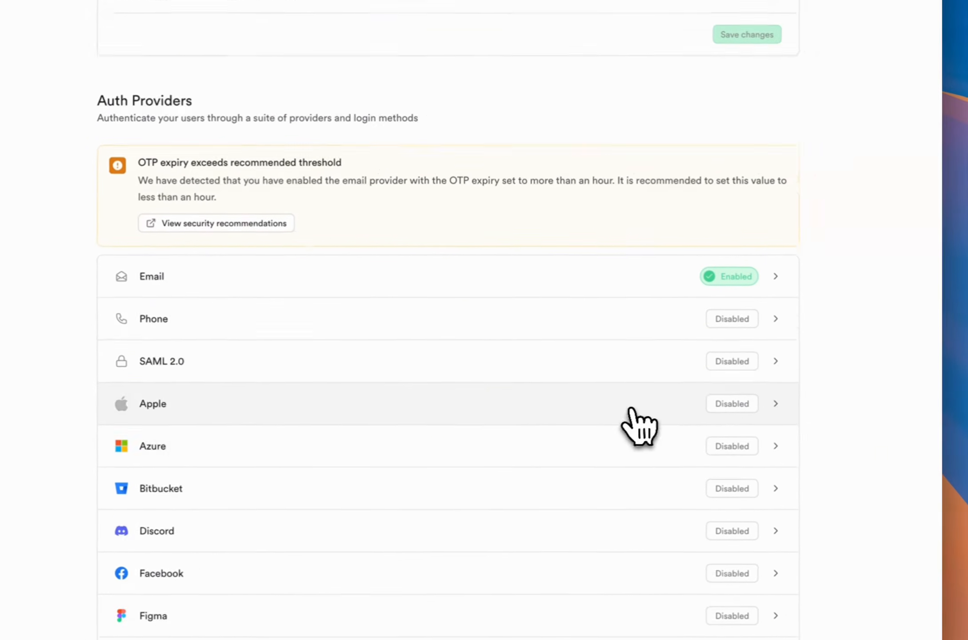
scroll(630, 409, "down", 5)
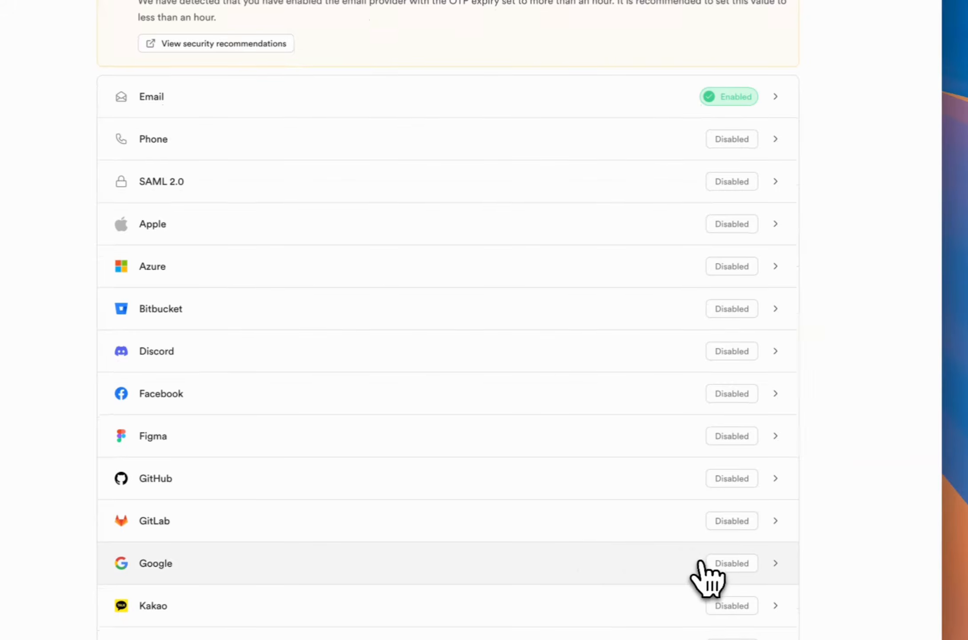
left_click(700, 564)
left_click(607, 168)
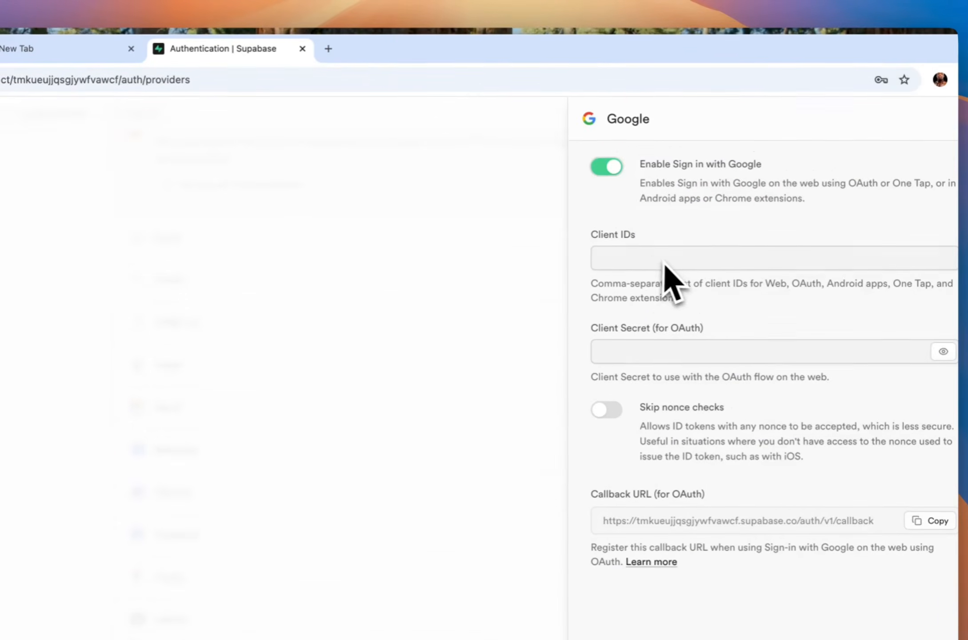
Step: Return to Google Cloud's Create OAuth client ID page and start the project's OAuth consent screen configuration
left_click_drag(592, 243, 657, 244)
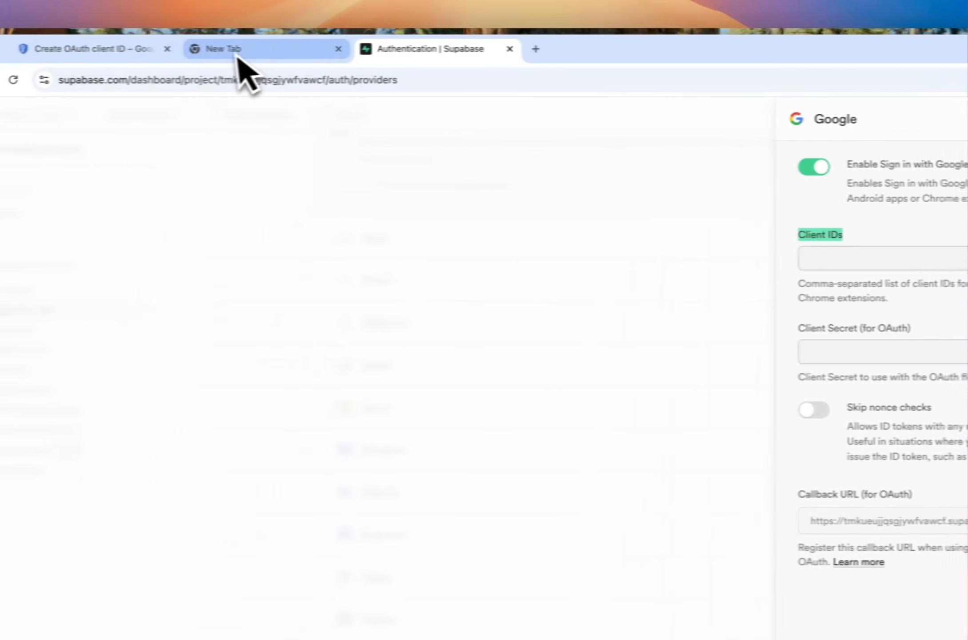
left_click(178, 54)
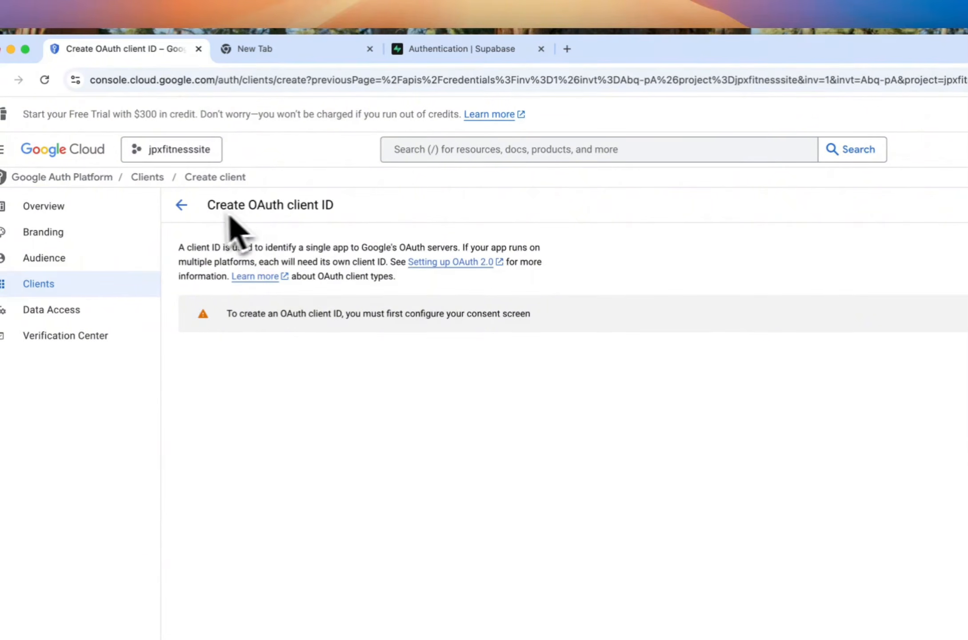
left_click_drag(202, 205, 344, 209)
left_click(337, 209)
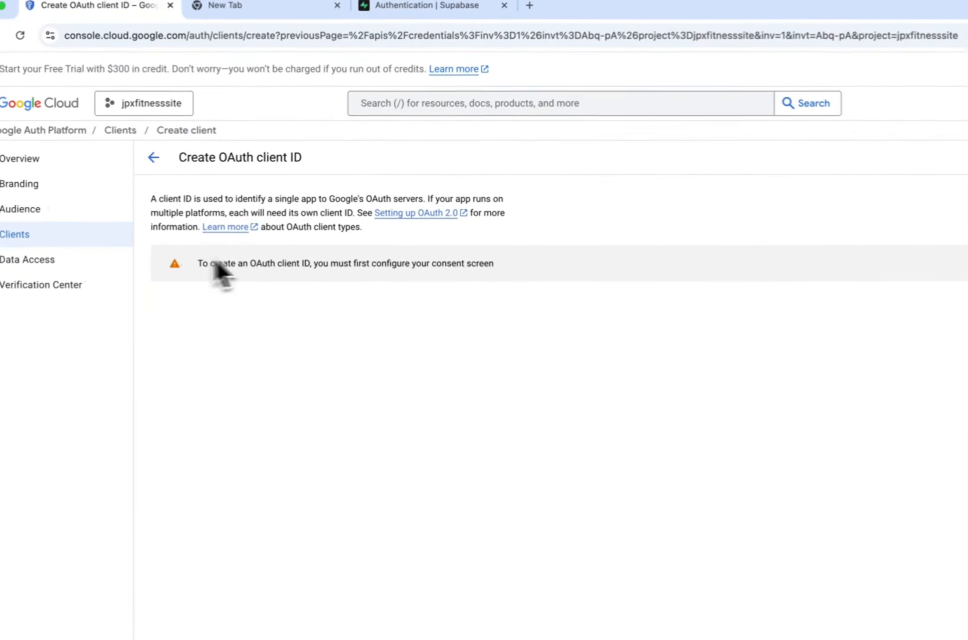
left_click_drag(13, 271, 79, 272)
left_click(20, 272)
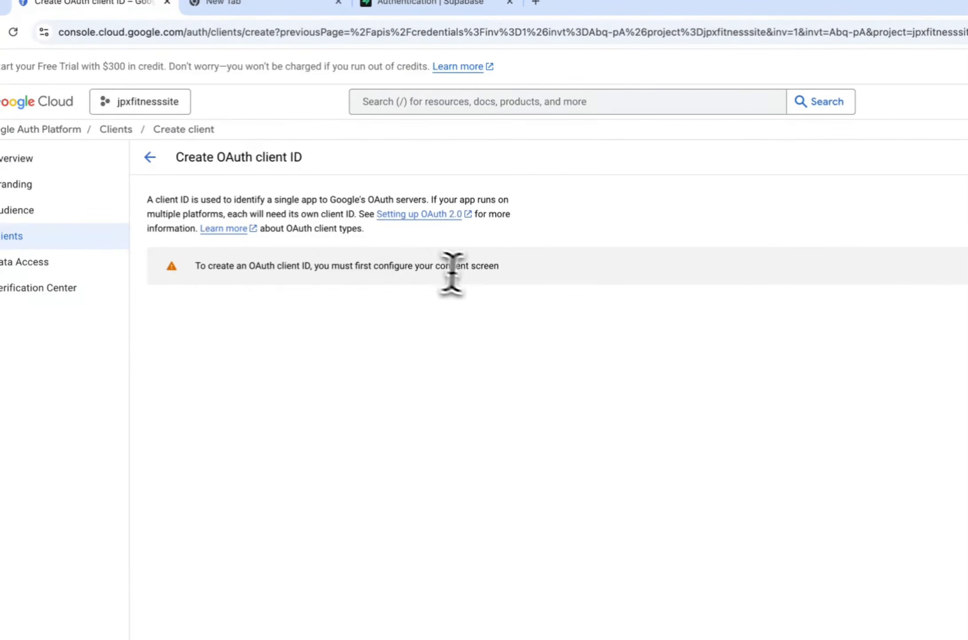
left_click(884, 258)
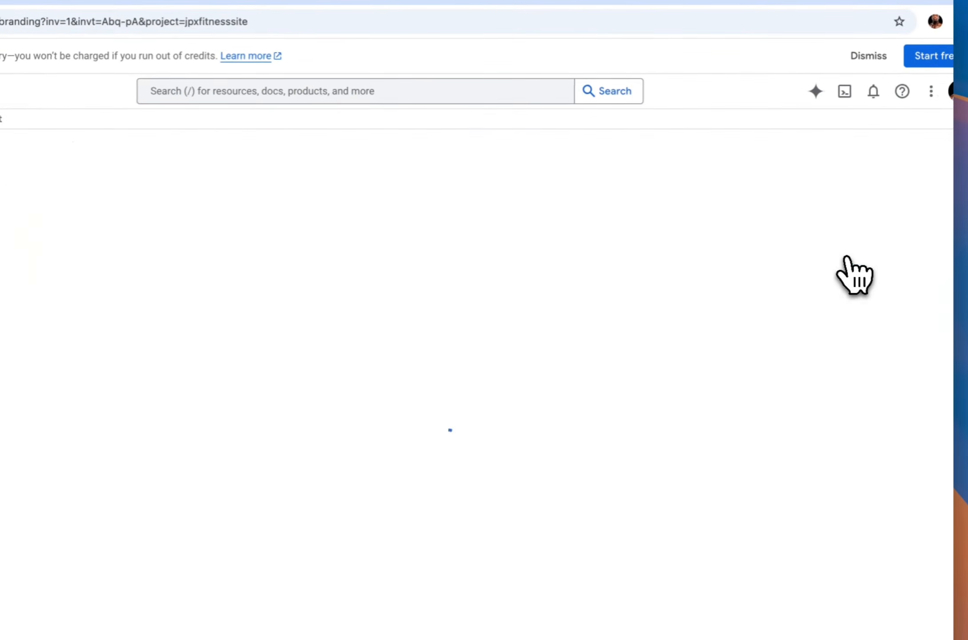
left_click(624, 444)
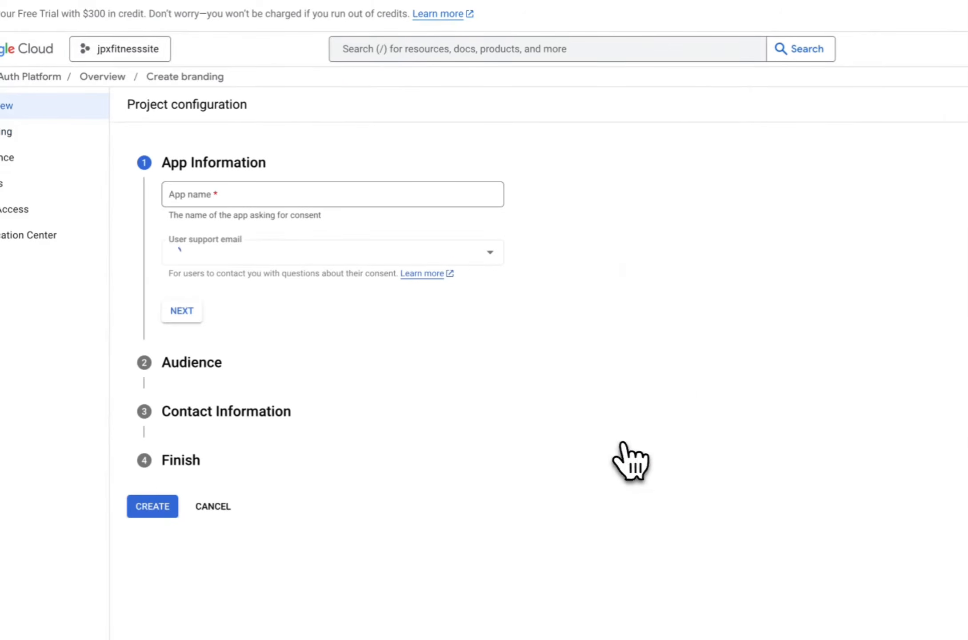
Step: Set the app name to JPX Fitness Site, choose the user support email and accept External as the audience
left_click(284, 195)
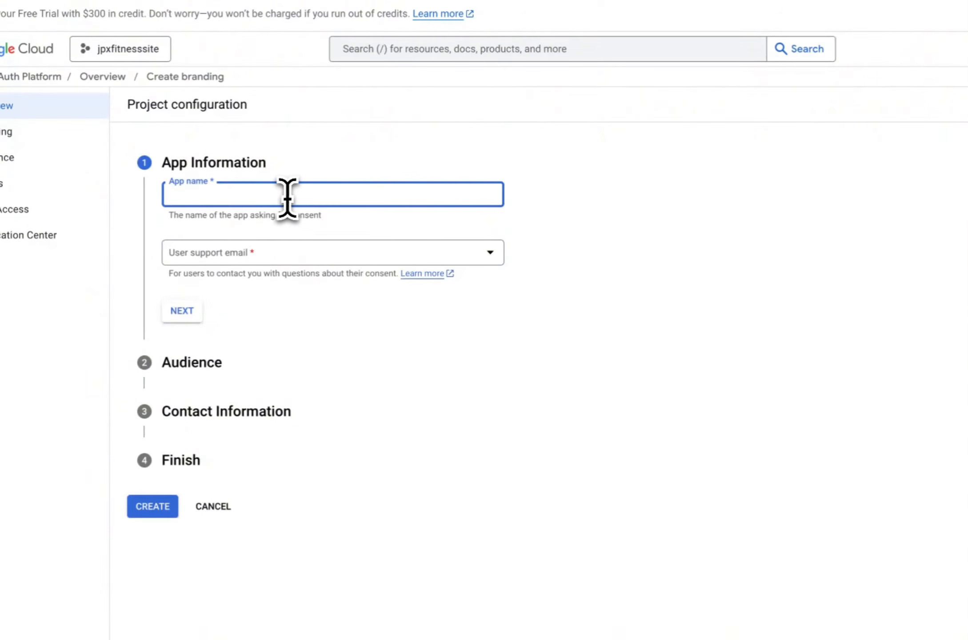
type("JPX Fitness Site")
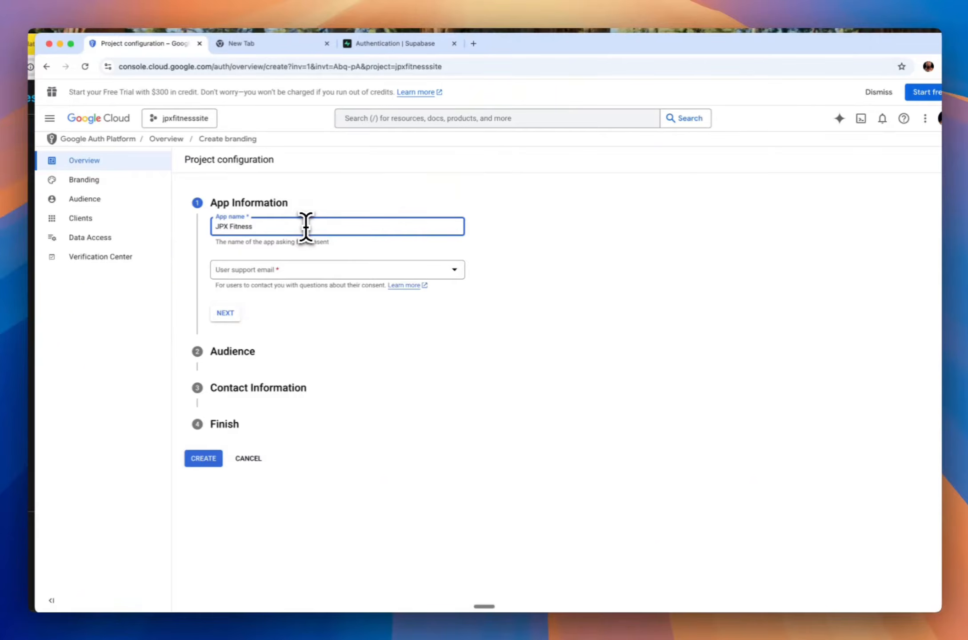
left_click(284, 270)
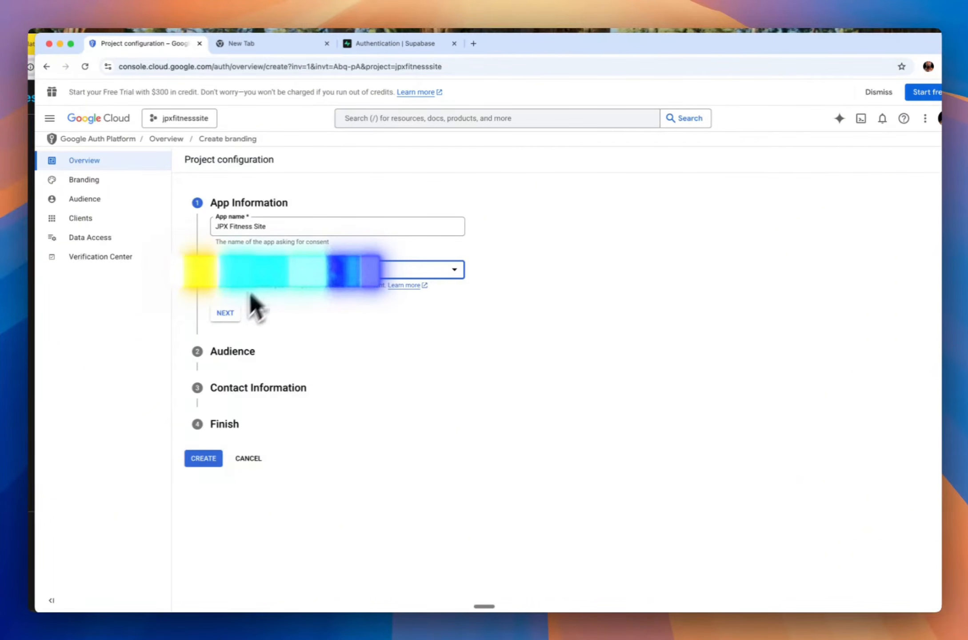
left_click(227, 315)
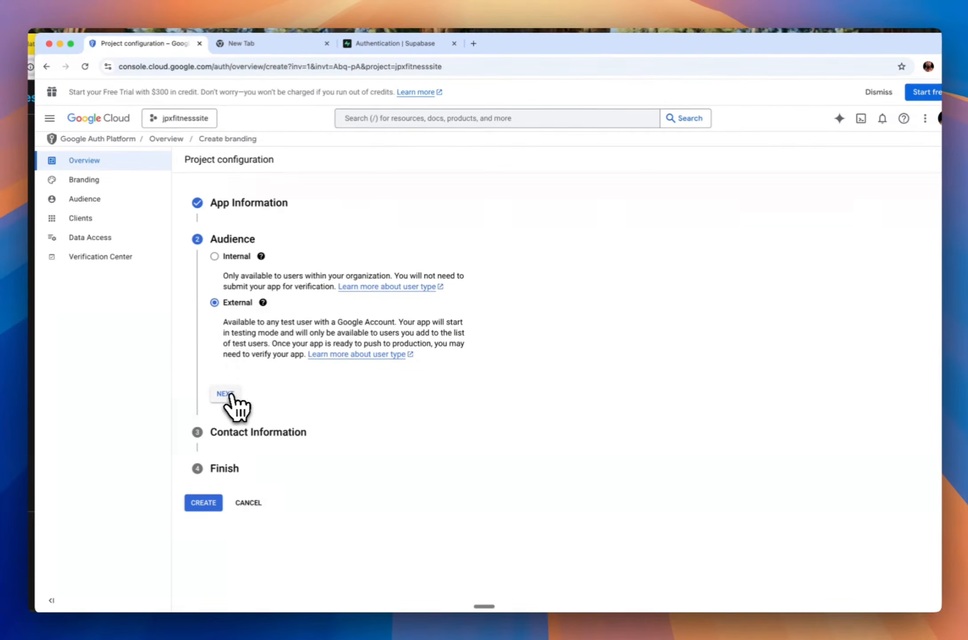
left_click(226, 394)
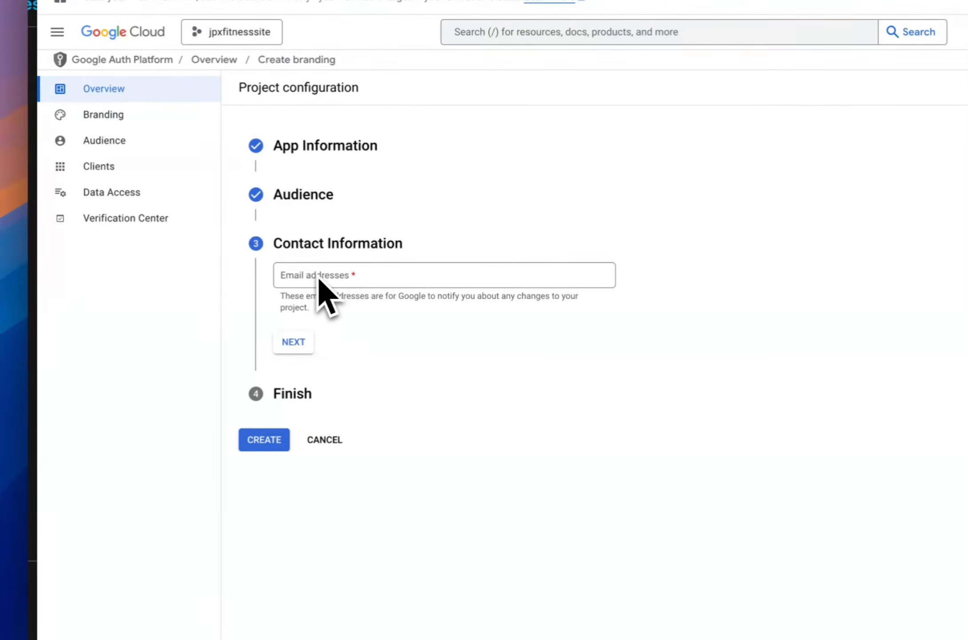
Step: Enter the contact email address, agree to the Google API Services User Data Policy and create the OAuth configuration
left_click(318, 279)
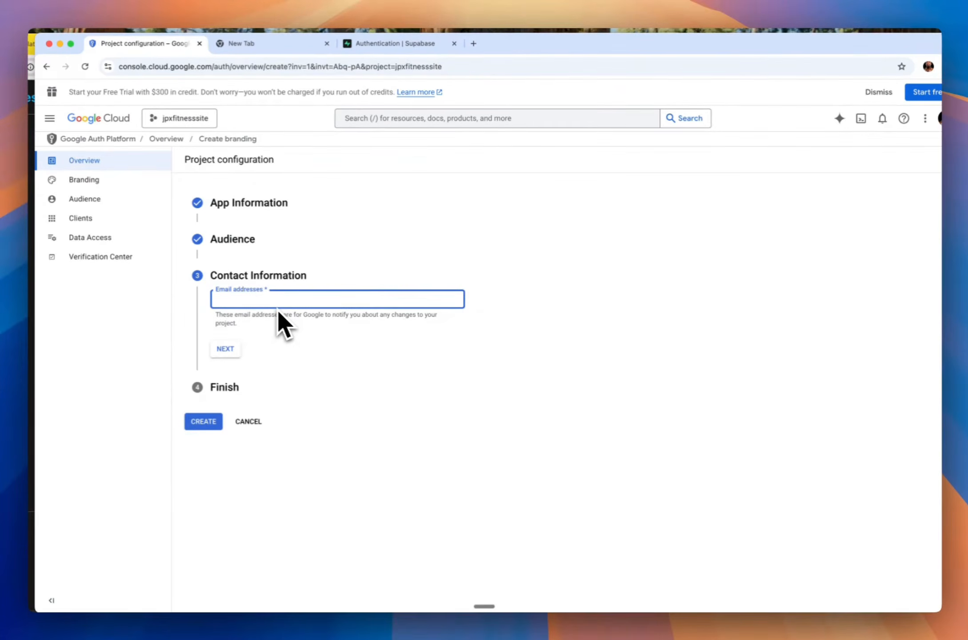
key("super+v")
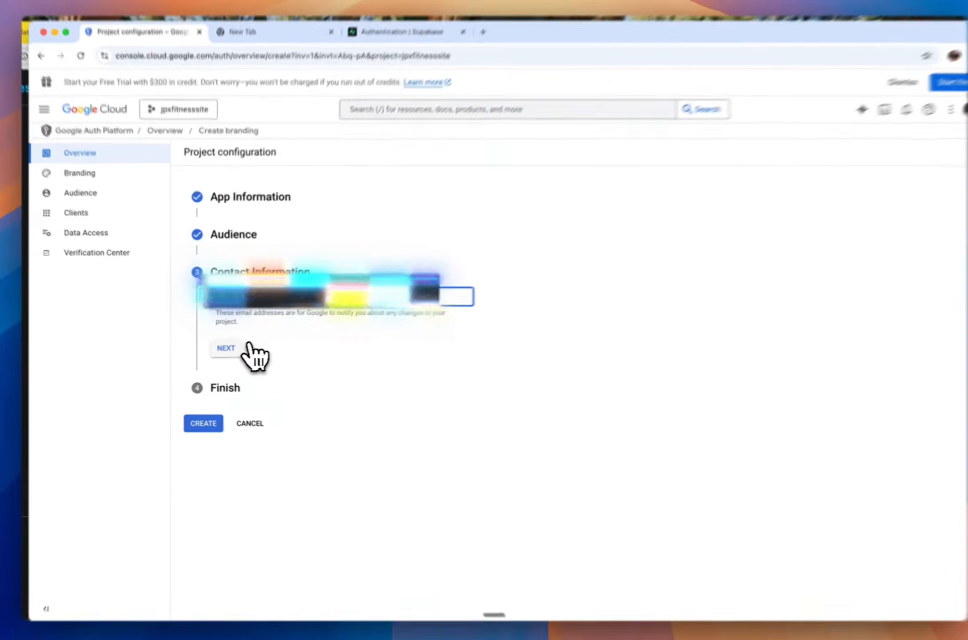
left_click(234, 349)
left_click(217, 315)
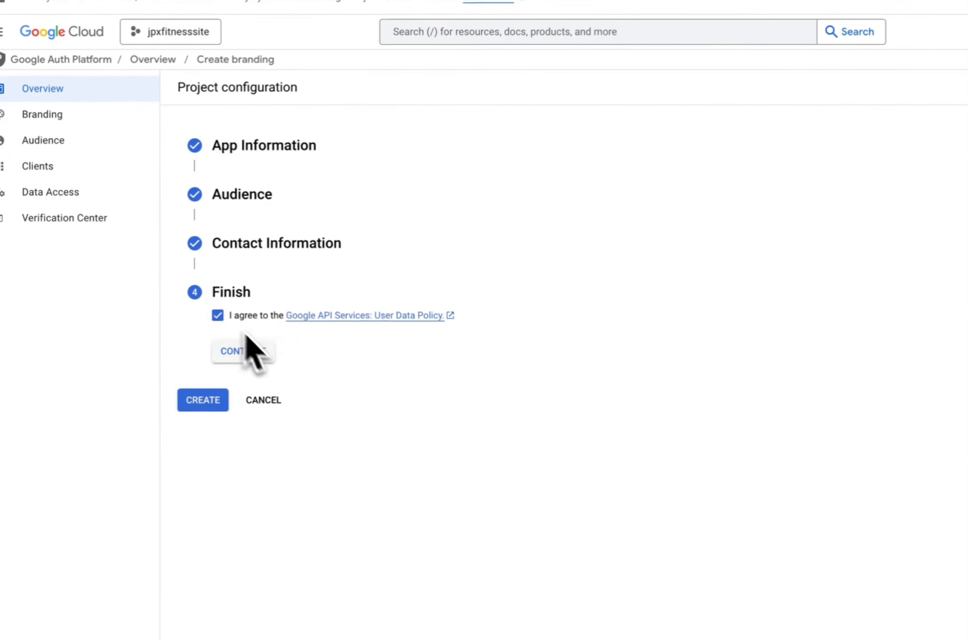
left_click(244, 350)
left_click(202, 340)
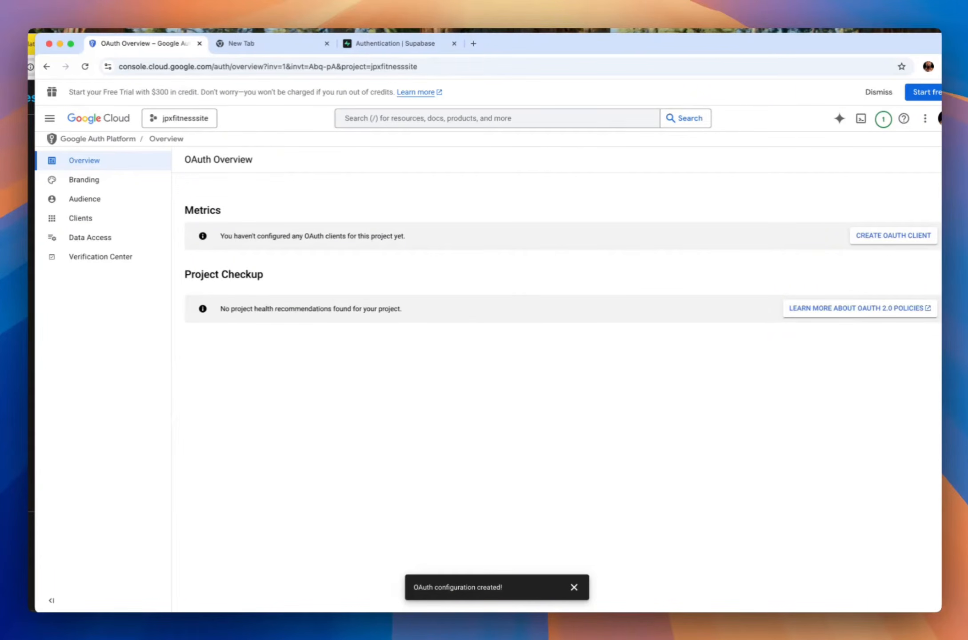
Step: Start a new OAuth client with application type Web application and the name JPX Fitness
left_click(897, 240)
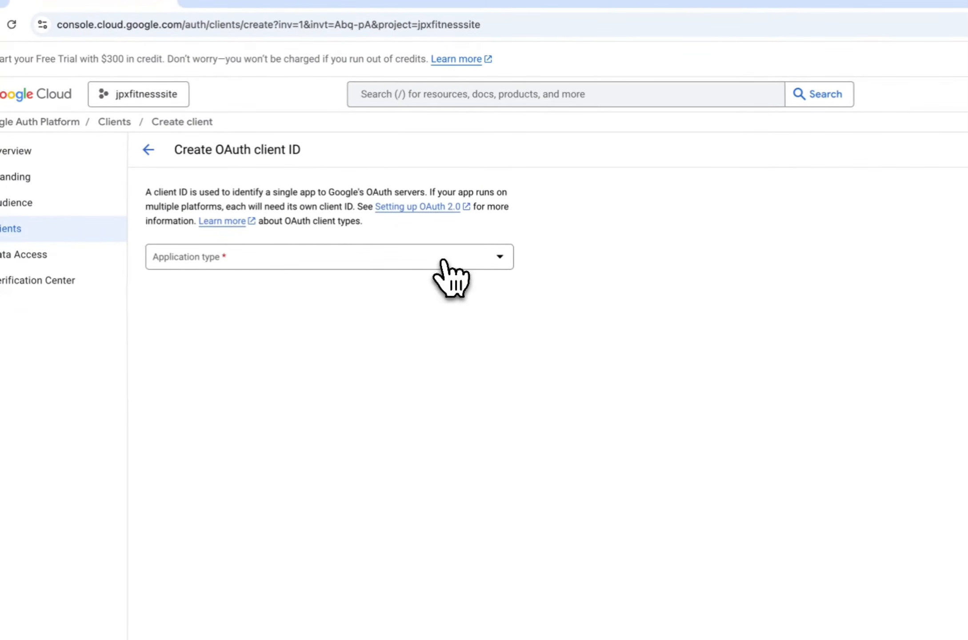
left_click(445, 263)
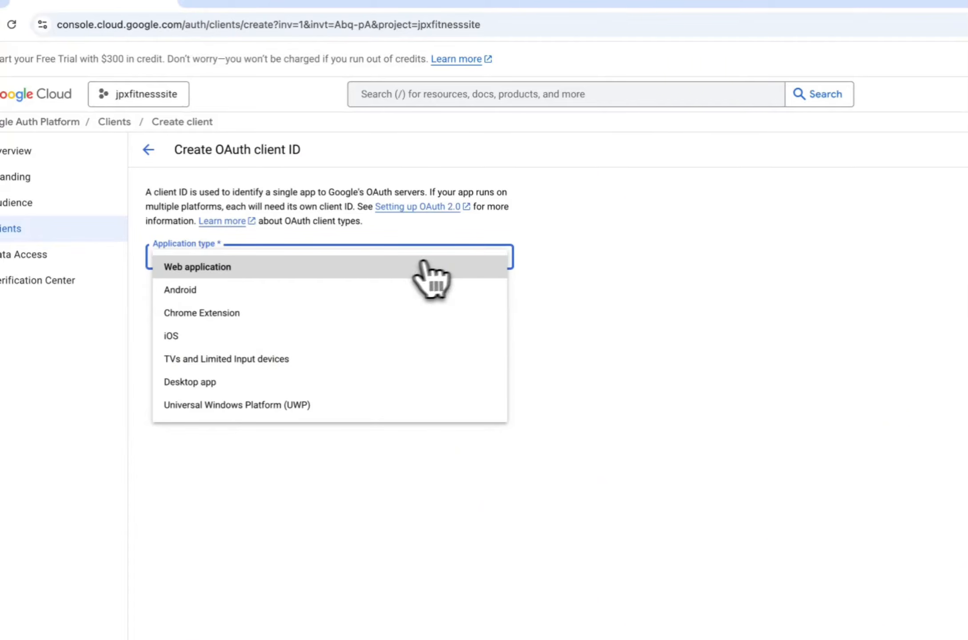
left_click(383, 268)
left_click_drag(406, 292, 113, 291)
type("J")
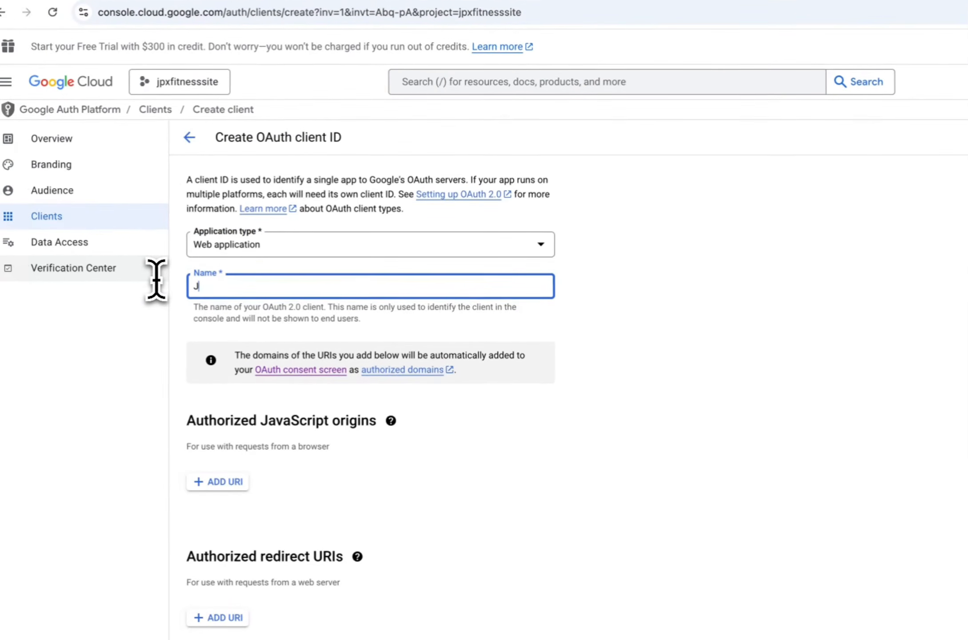
type("PX Fitne")
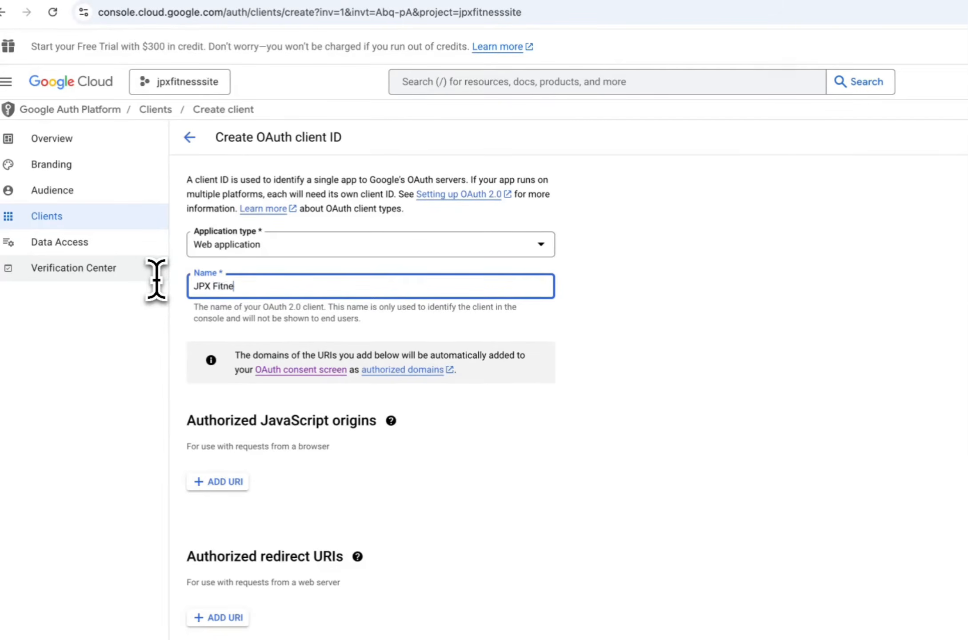
type("ss")
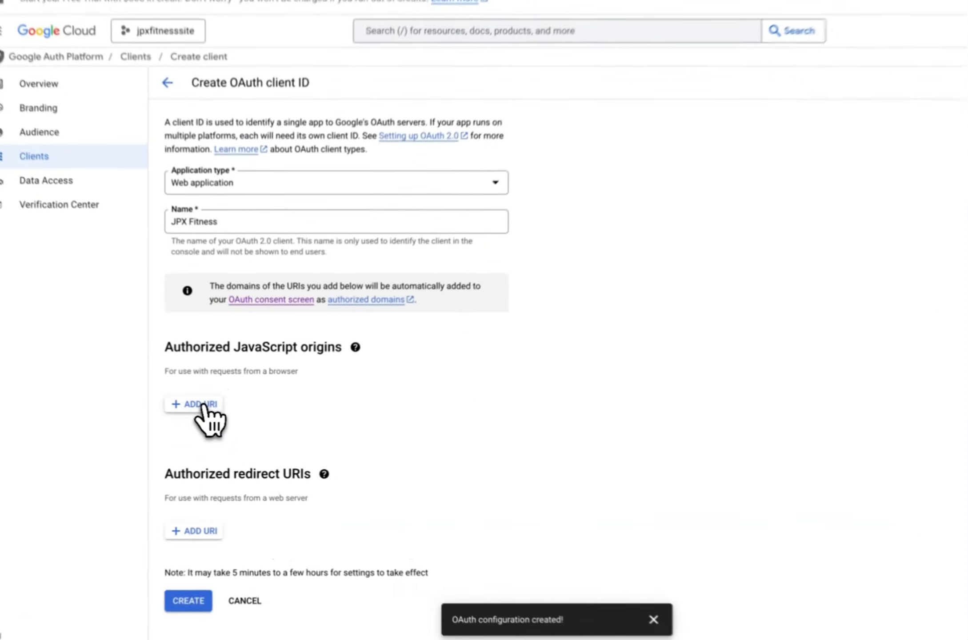
left_click(207, 416)
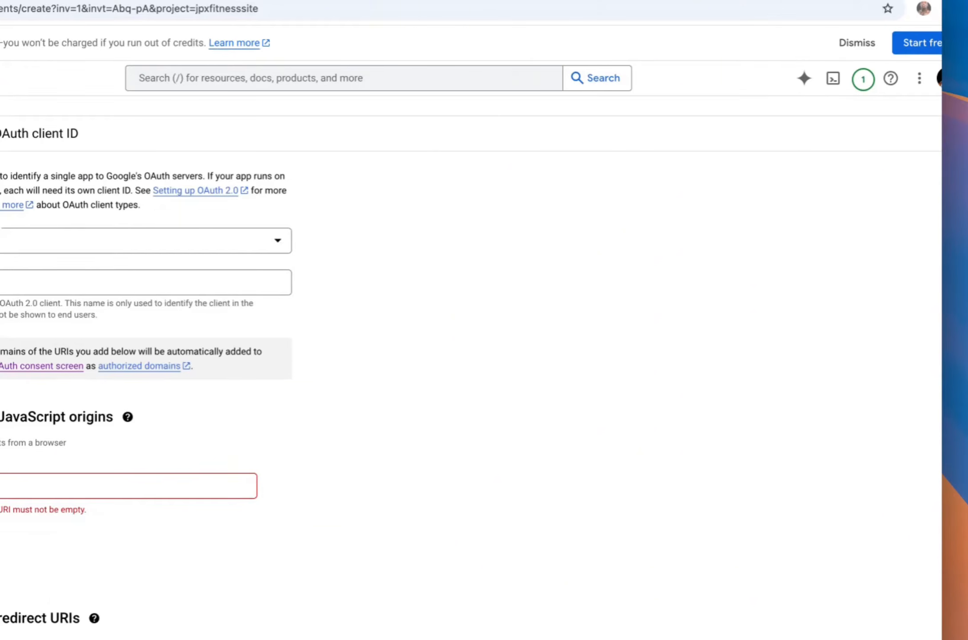
left_click(135, 485)
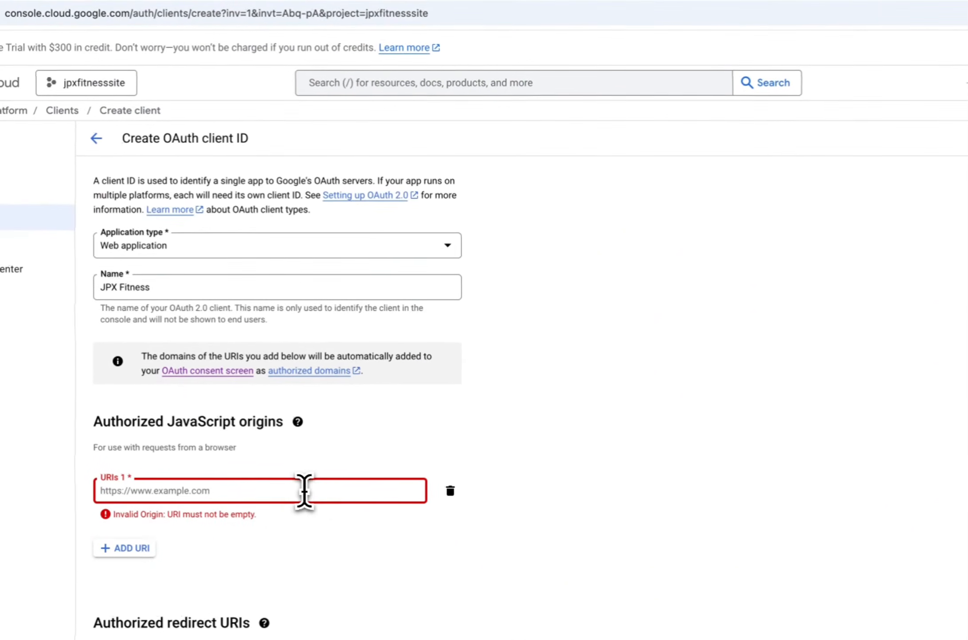
left_click(304, 490)
type("https://tmkueujjqsgjywfvawcf.supabase.co")
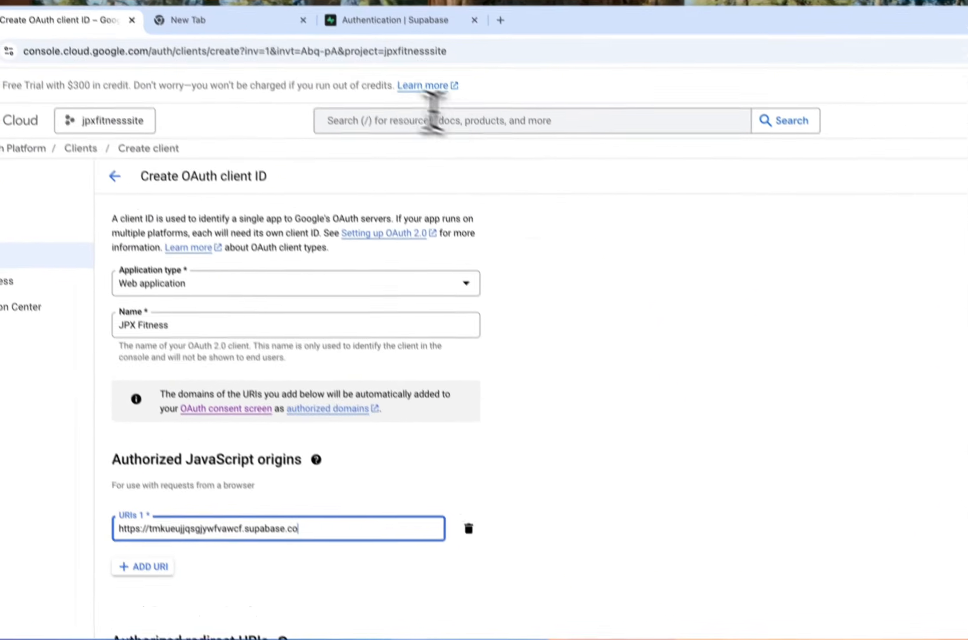
left_click(441, 56)
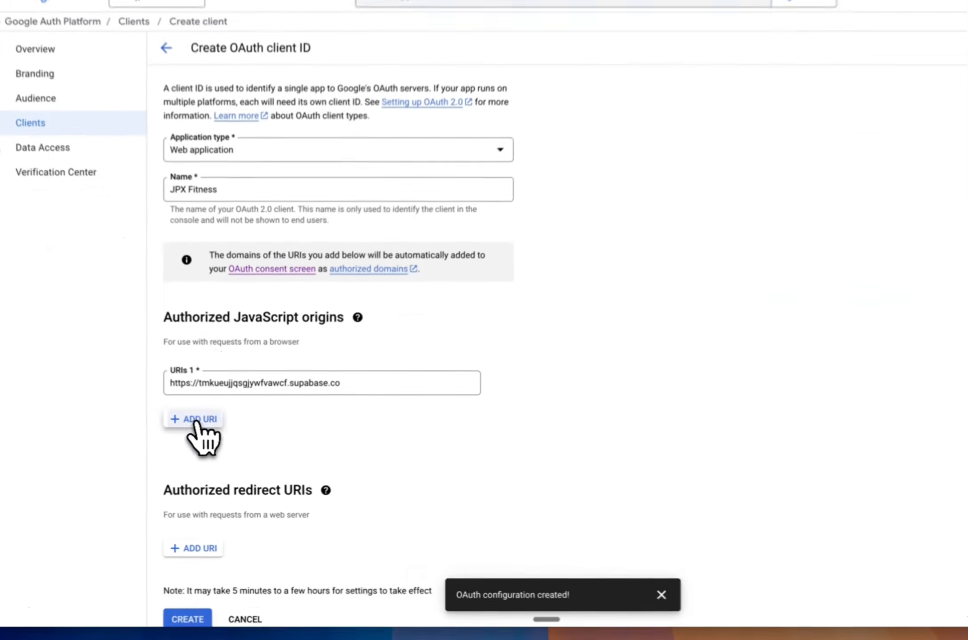
left_click(211, 448)
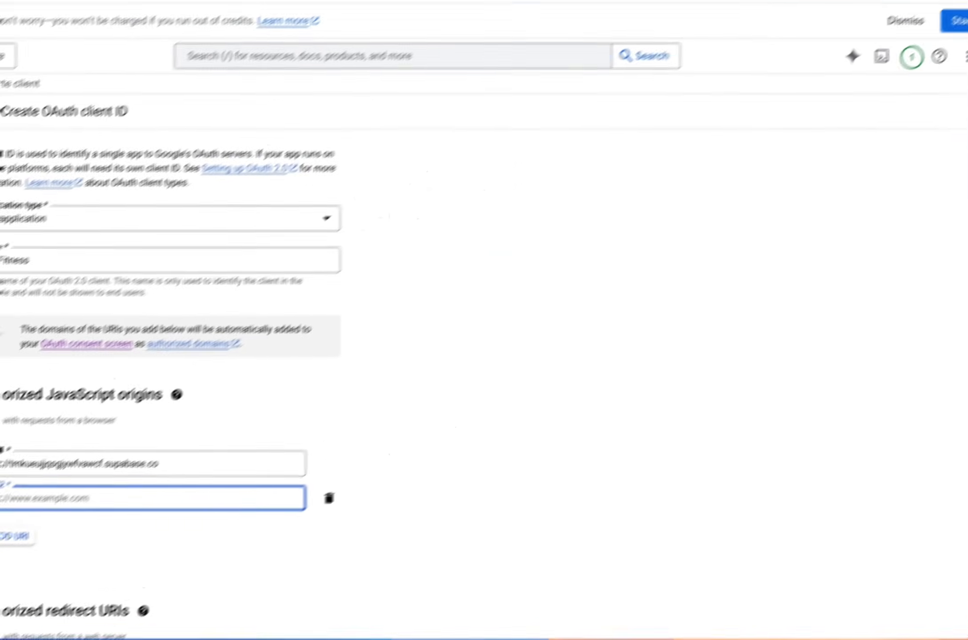
key("super+Tab")
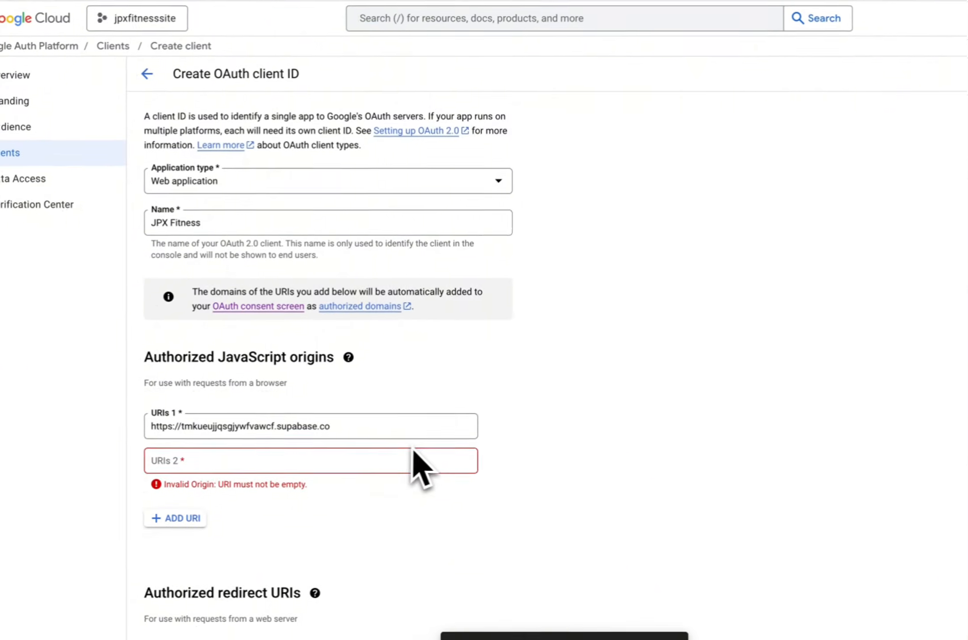
left_click(413, 463)
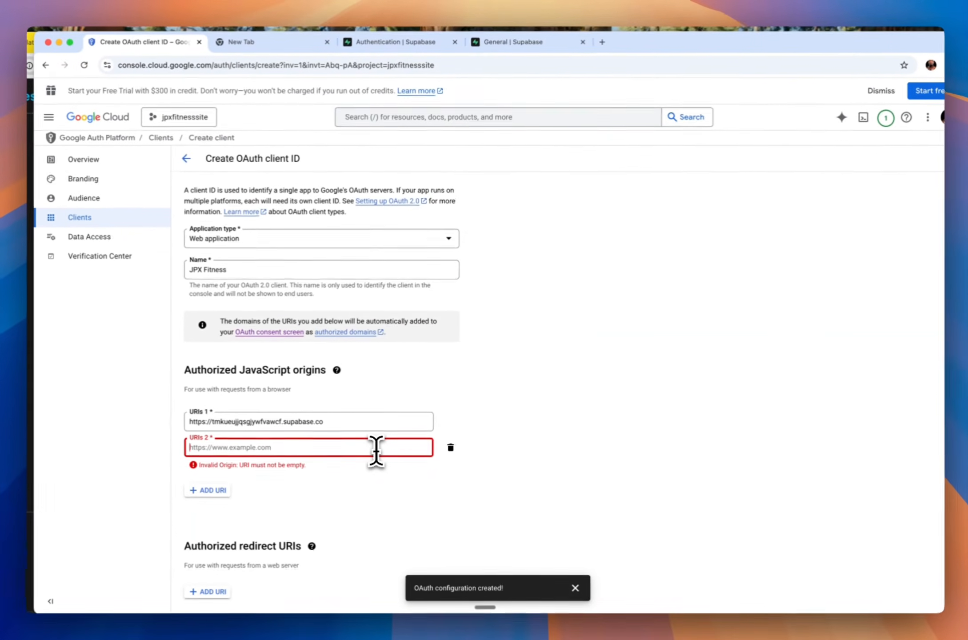
type("http://localhost:5173")
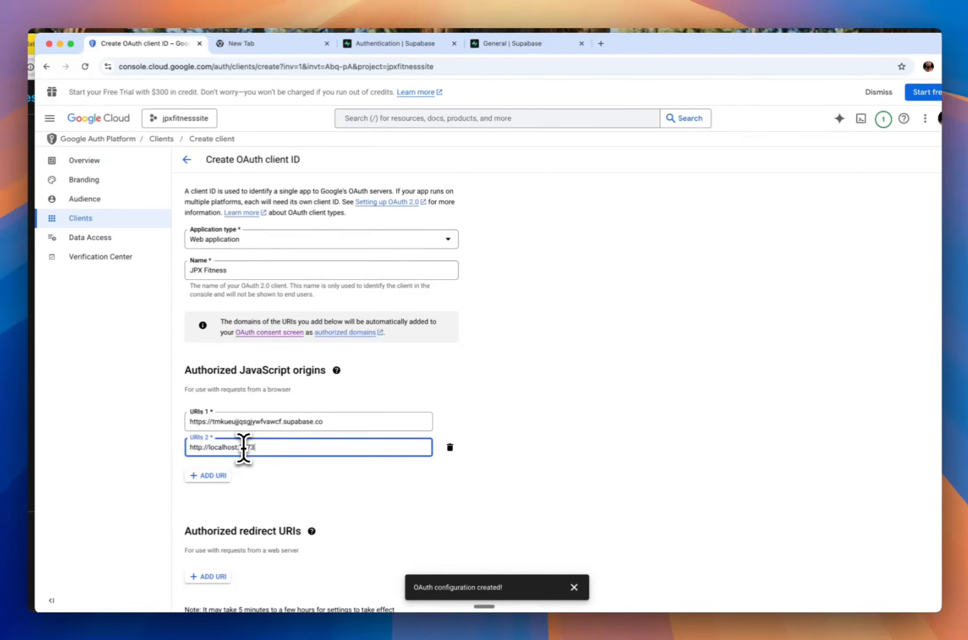
scroll(239, 453, "down", 2)
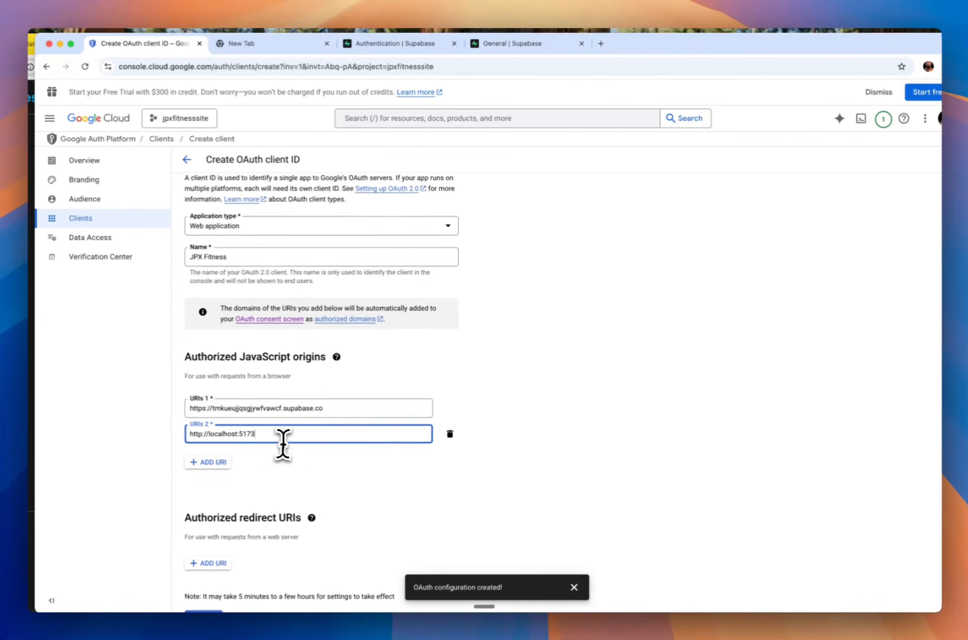
left_click(190, 339)
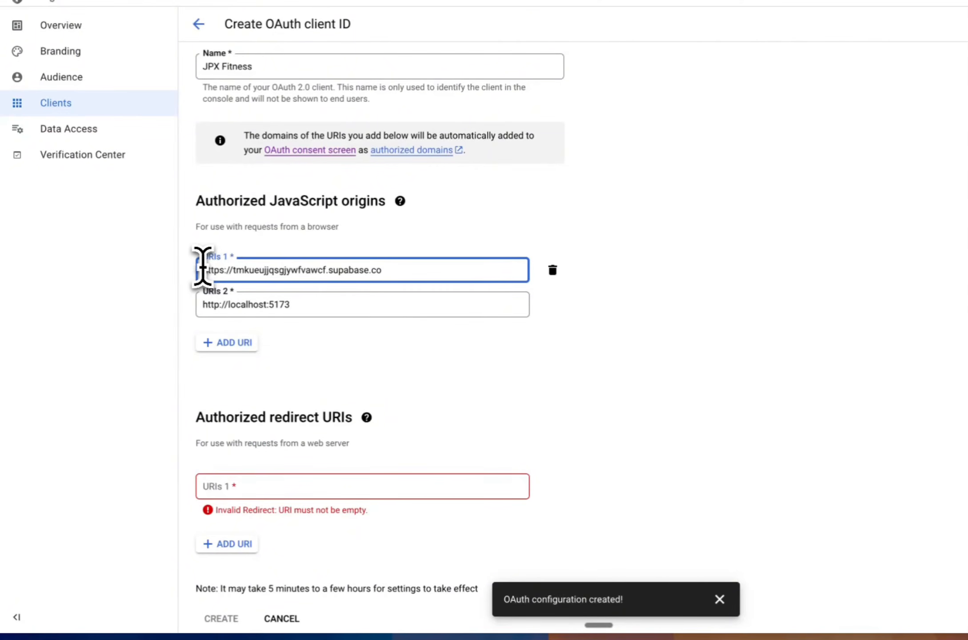
left_click_drag(202, 269, 367, 270)
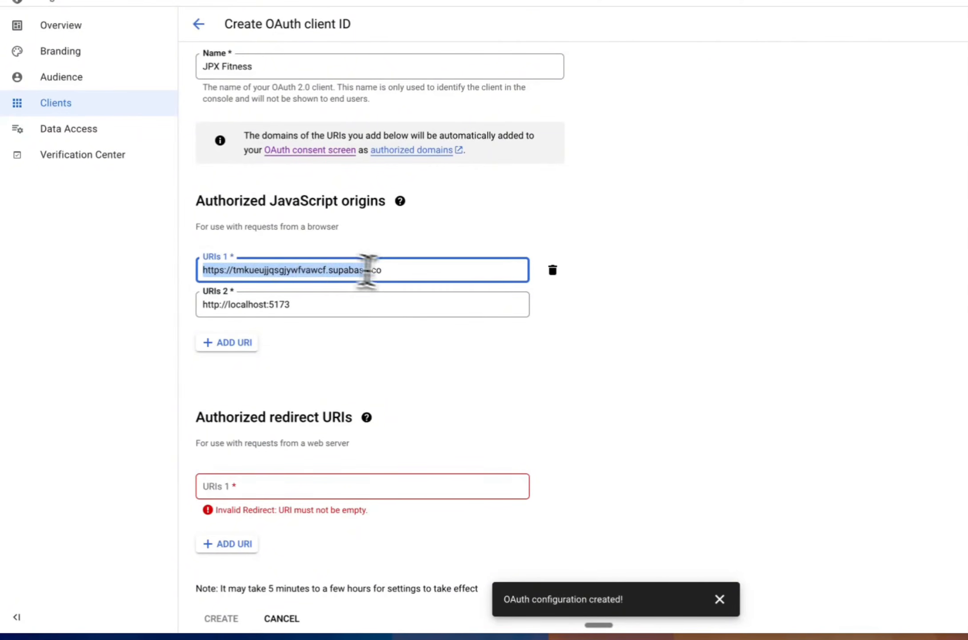
left_click(374, 304)
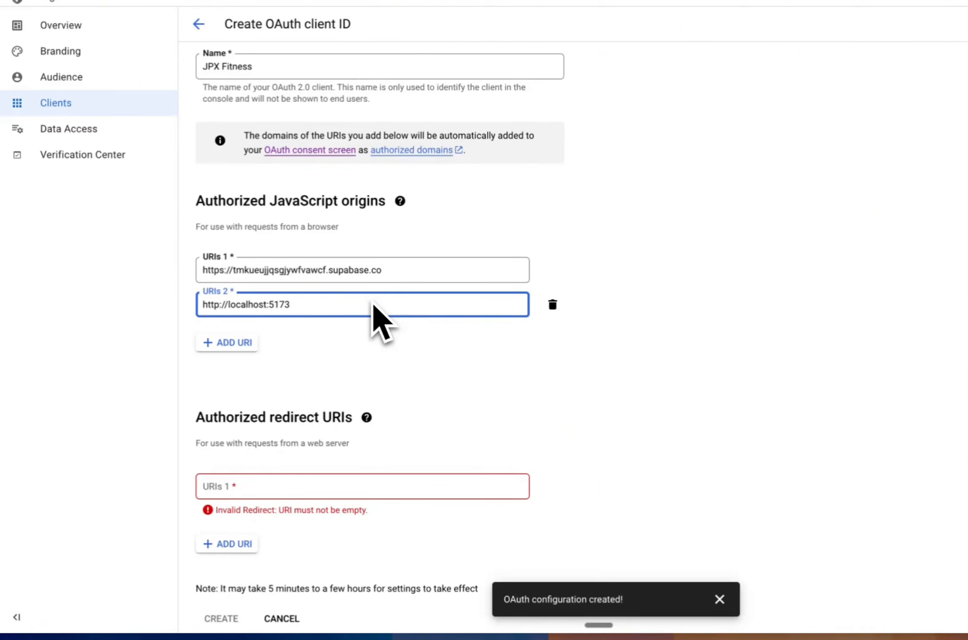
left_click(264, 486)
left_click(415, 269)
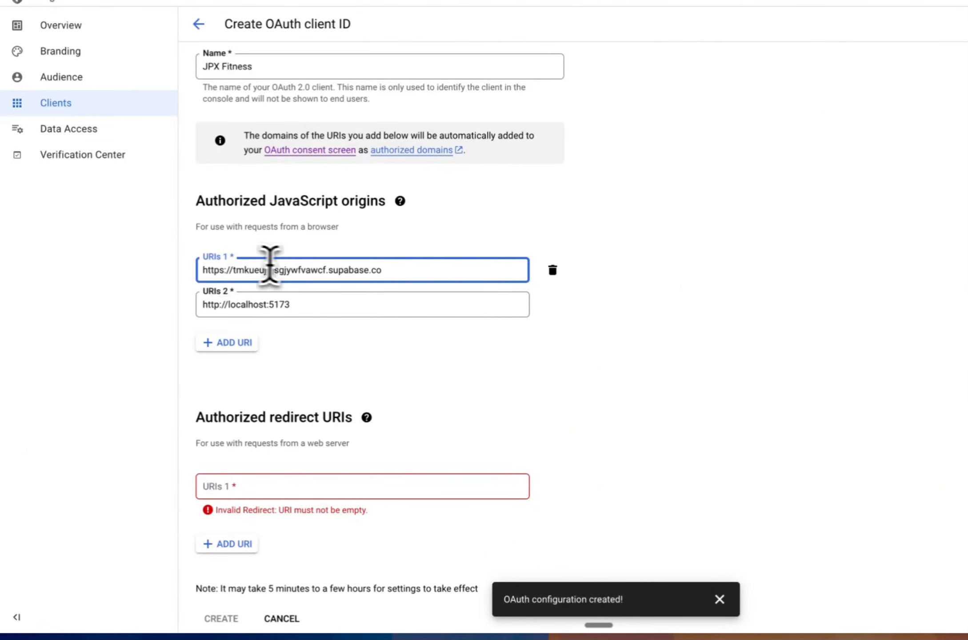
key("ctrl+a")
key("ctrl+c")
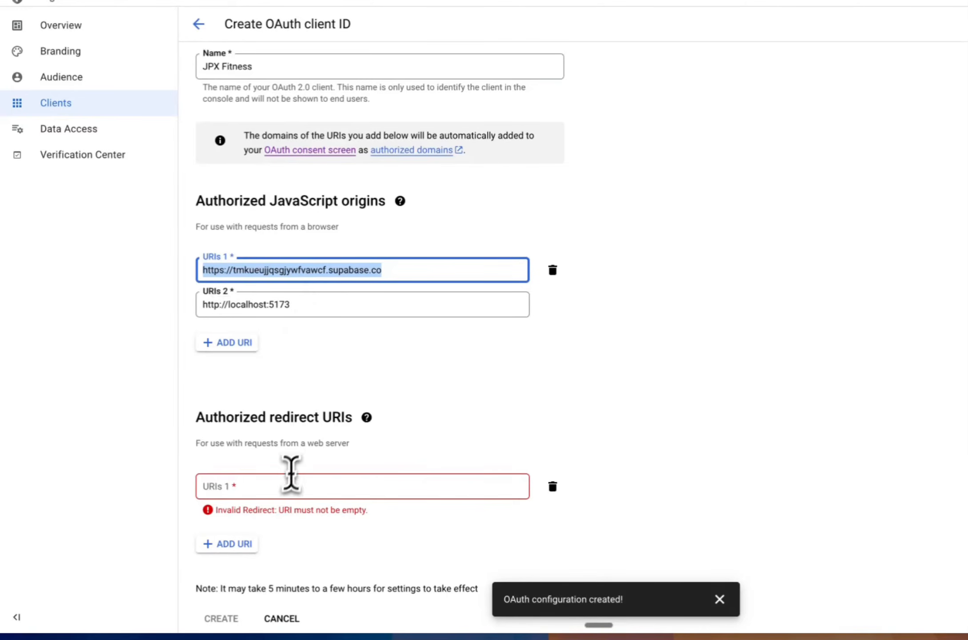
left_click(283, 487)
key("ctrl+v")
left_click(227, 530)
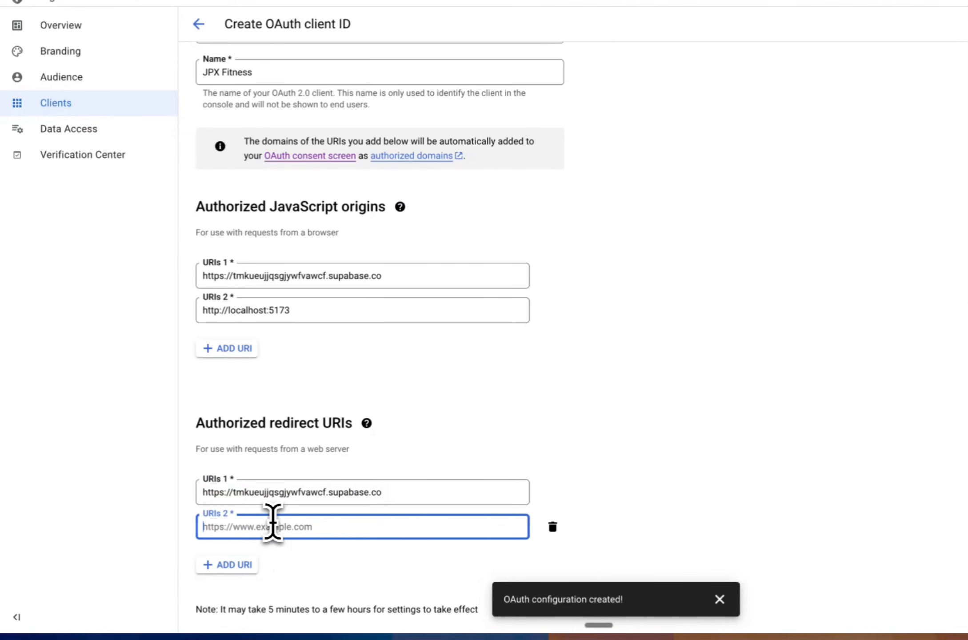
left_click(286, 311)
key("ctrl+a")
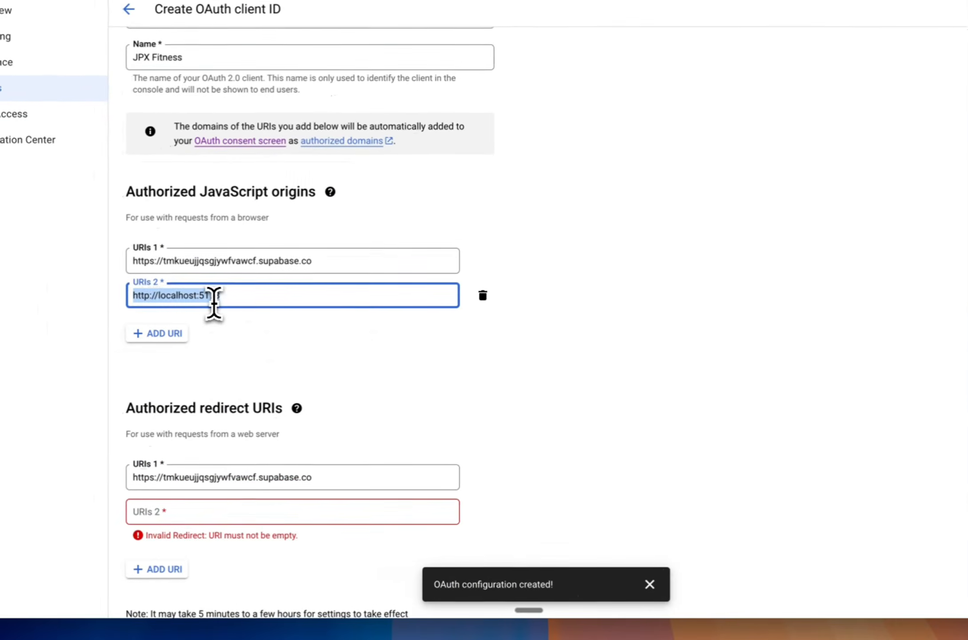
left_click(215, 512)
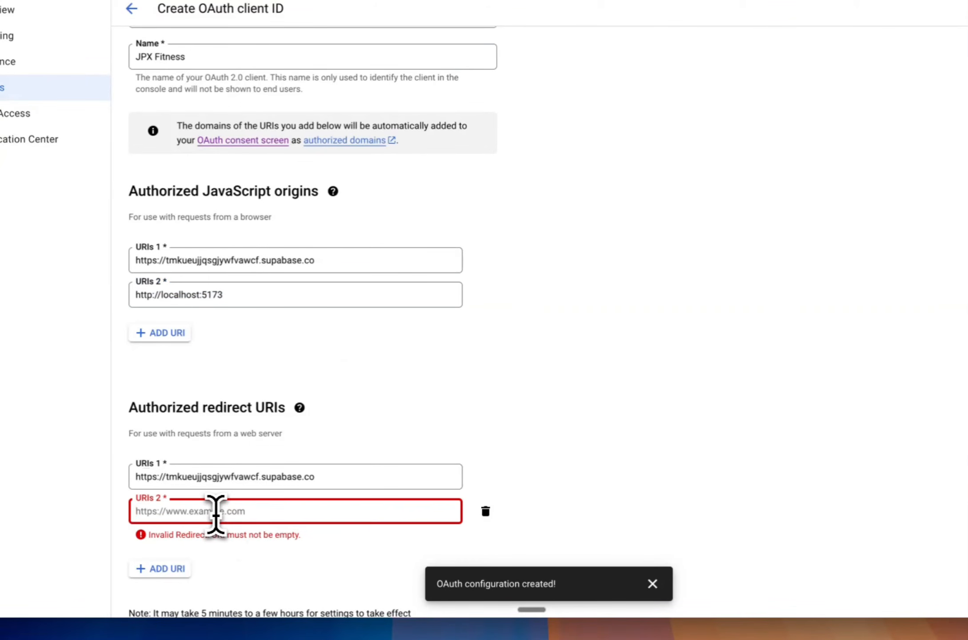
key("ctrl+v")
Step: Append /auth/v1/callback to the Supabase redirect URI and /auth/callback to the localhost redirect URI, and create the OAuth client
left_click(333, 478)
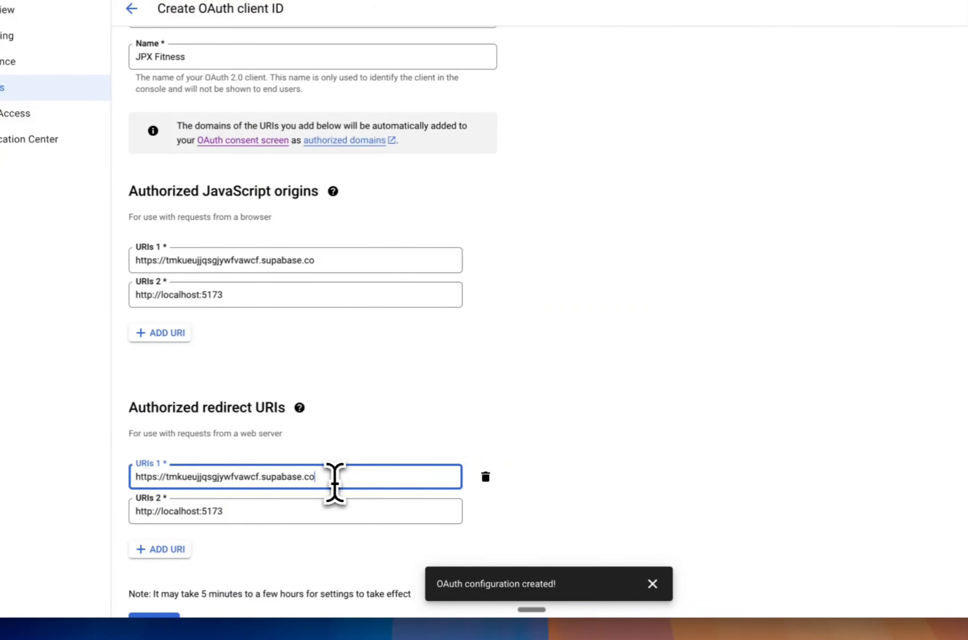
type("/auth/v1/callback")
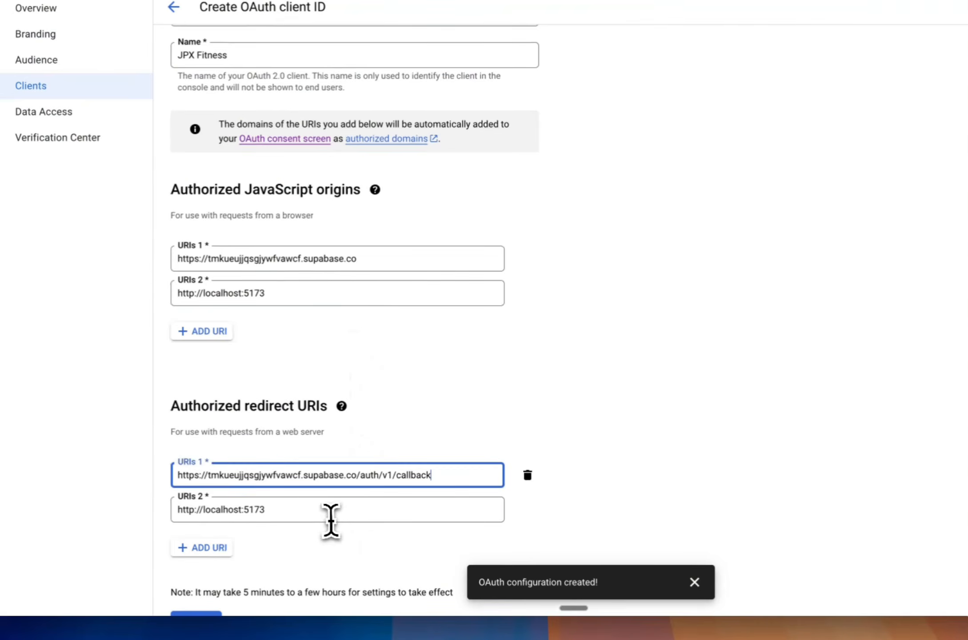
left_click(304, 534)
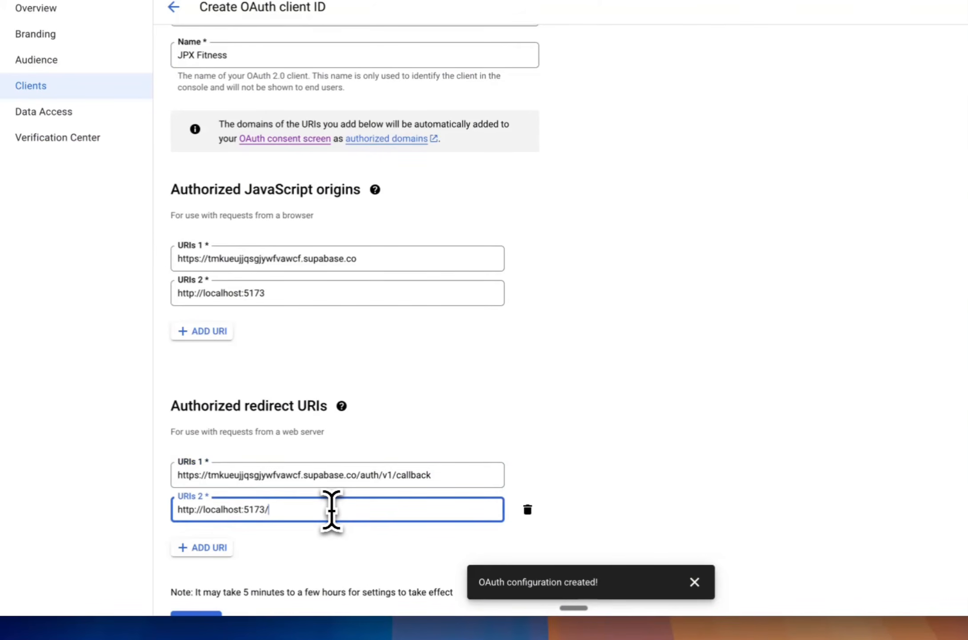
scroll(335, 471, "down", 1)
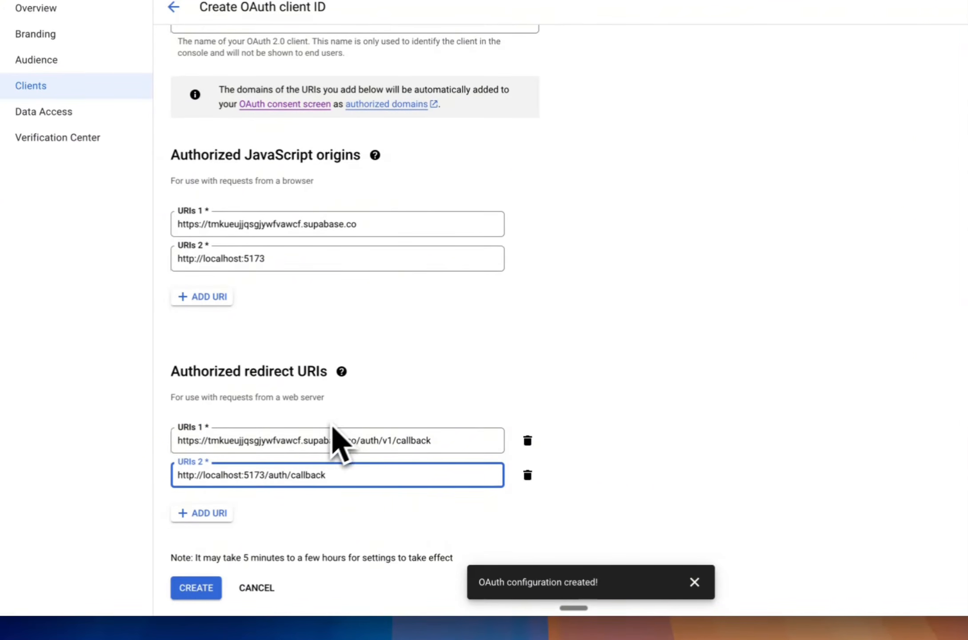
left_click(202, 588)
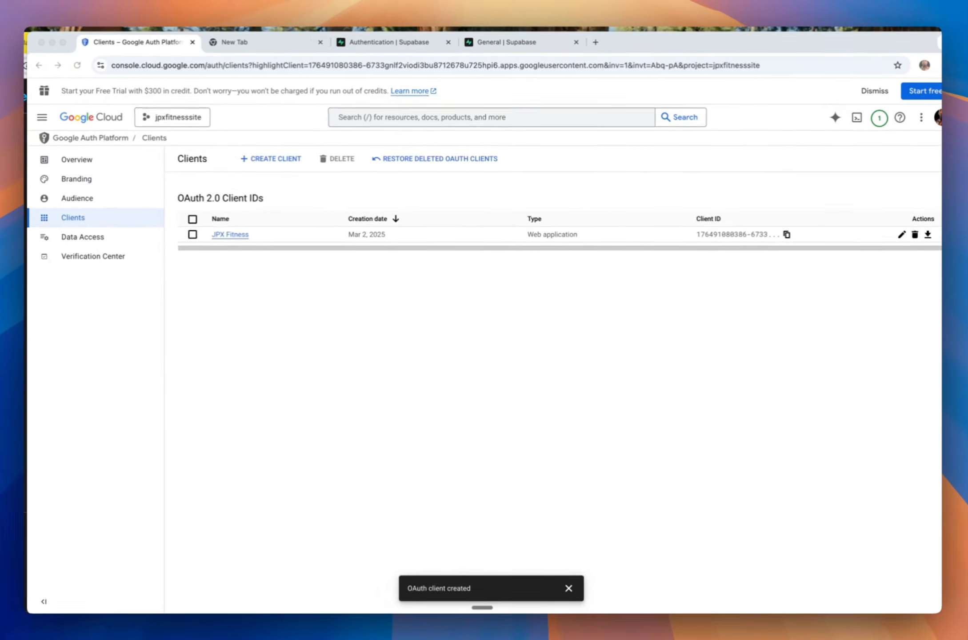
Step: Copy the JPX Fitness client ID from Google Cloud into the Client IDs field of Supabase's Google provider
left_click(738, 241)
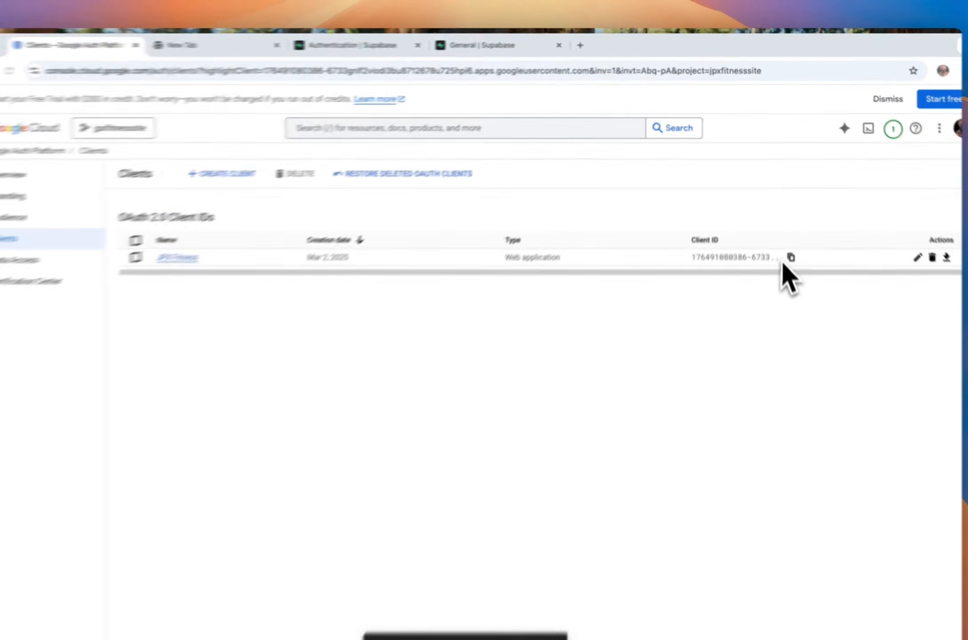
left_click(787, 235)
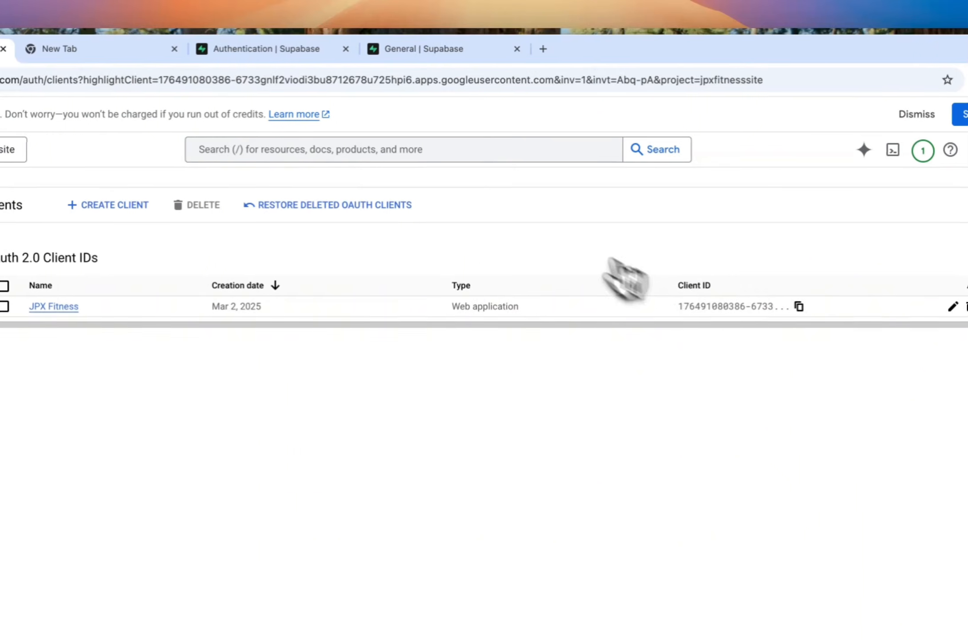
left_click(427, 50)
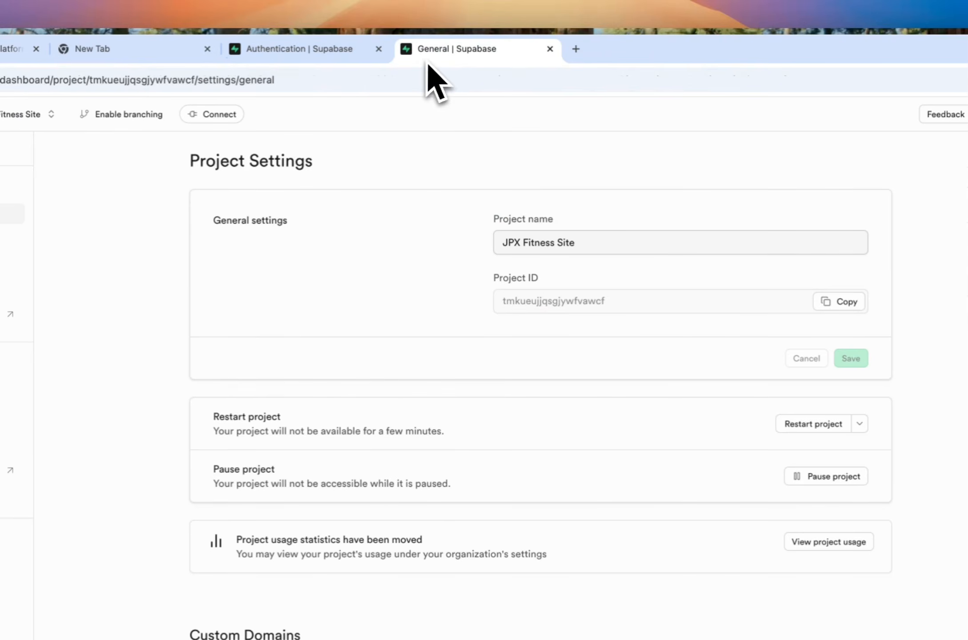
left_click(320, 50)
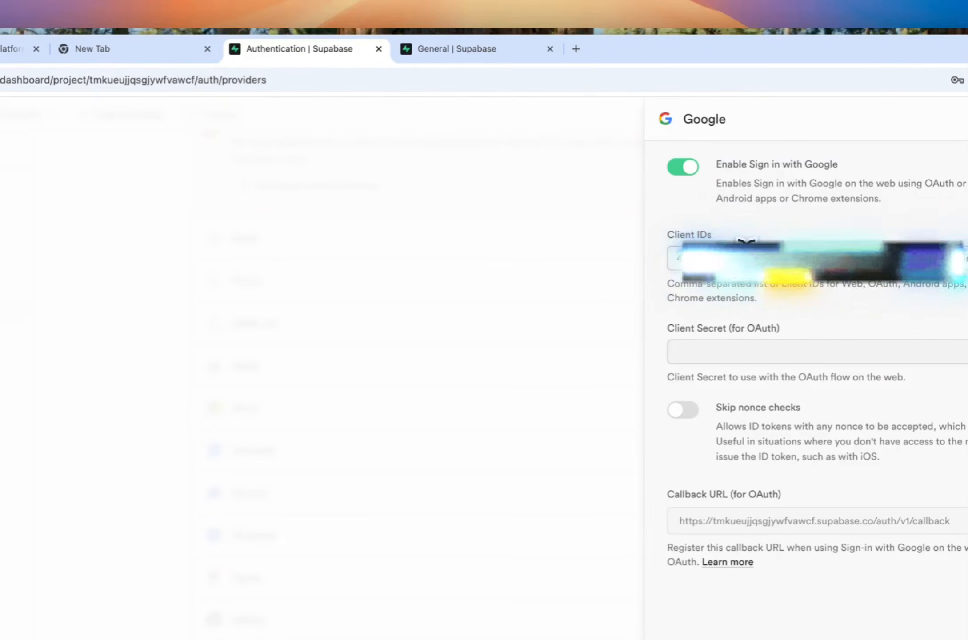
Step: Copy the client secret from the JPX Fitness client in Google Cloud into Supabase's Google provider and save the provider settings
left_click_drag(780, 328, 664, 329)
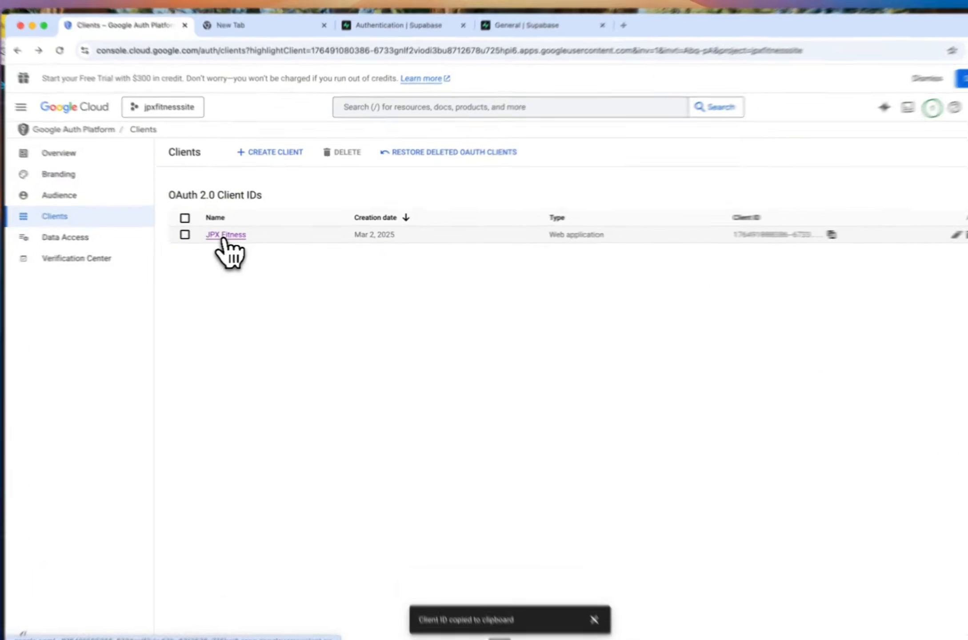
left_click(223, 236)
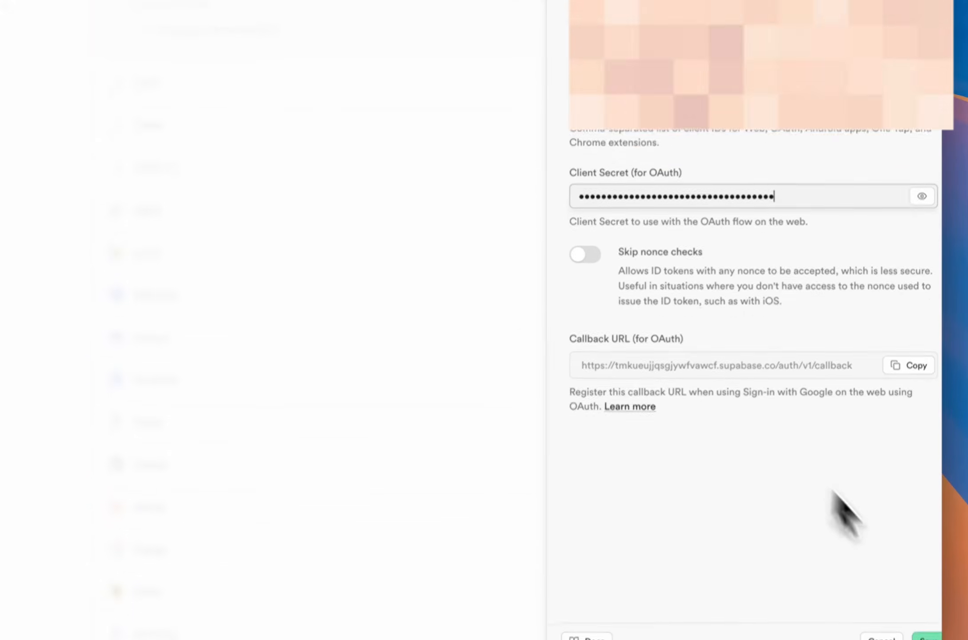
left_click(928, 607)
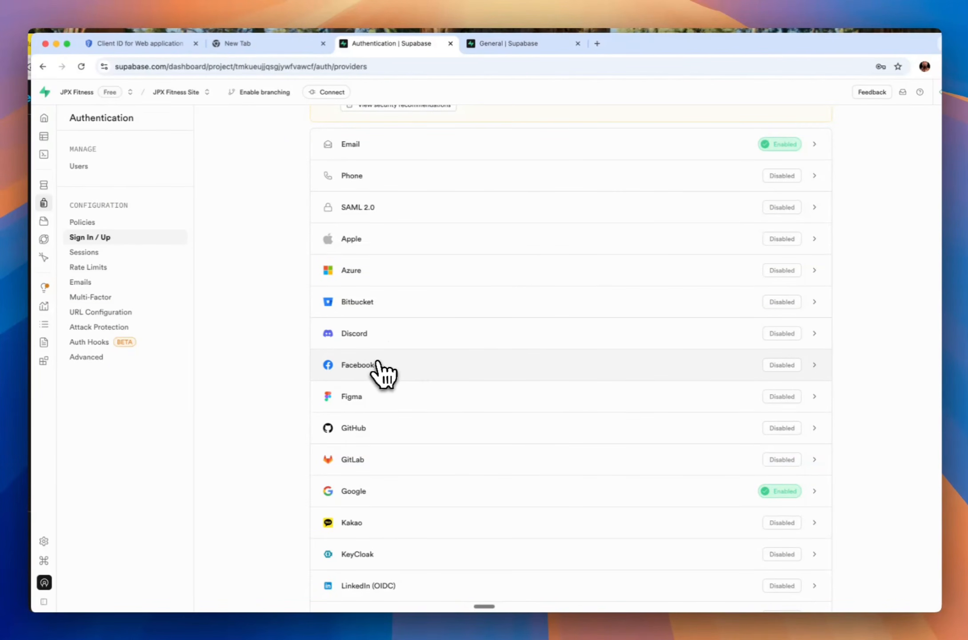
Step: Examine which credentials the Facebook provider's settings require, and close them without making changes
left_click(654, 369)
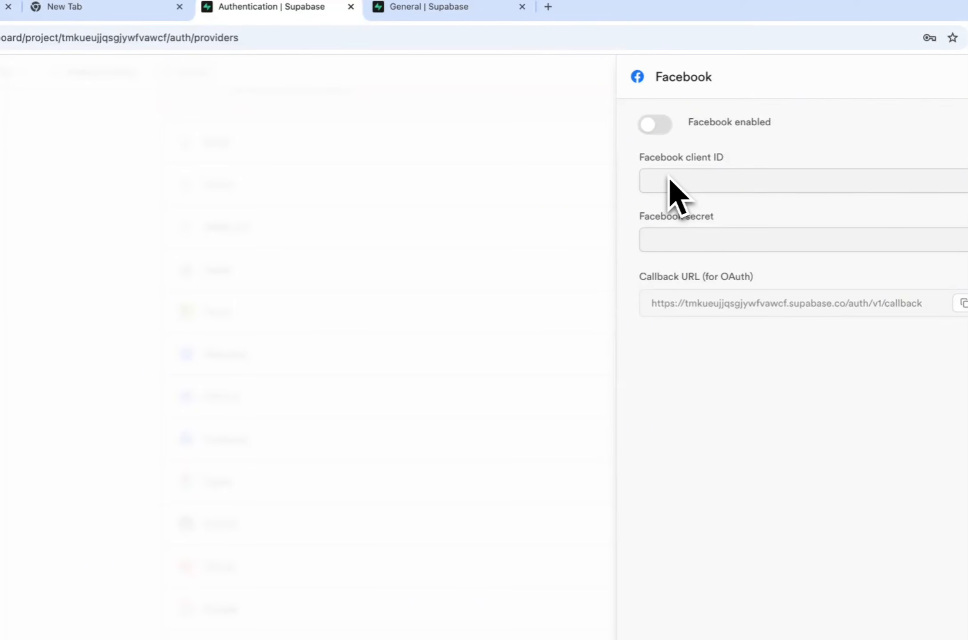
left_click_drag(645, 158, 736, 157)
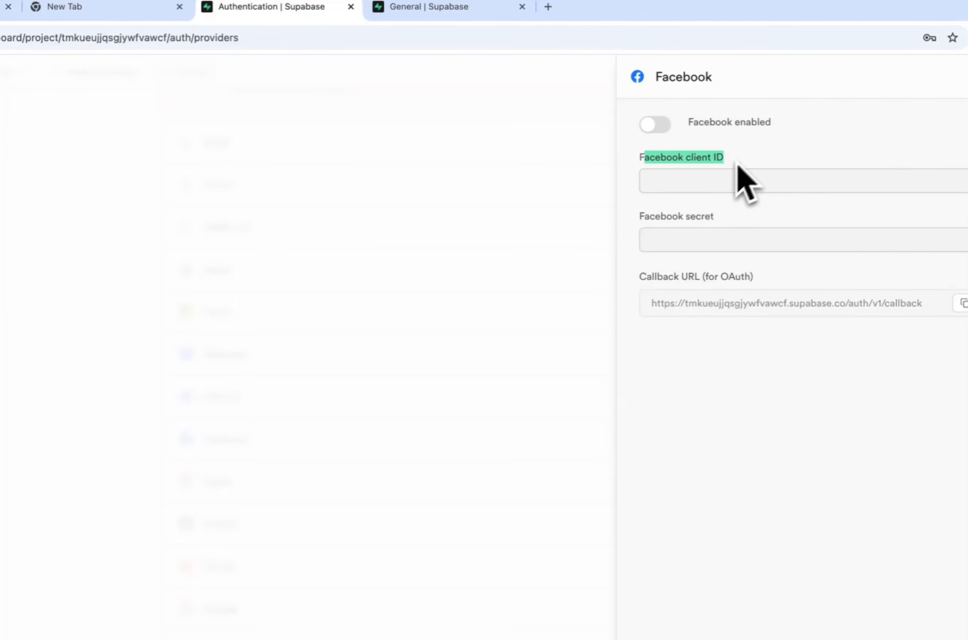
left_click_drag(640, 217, 743, 224)
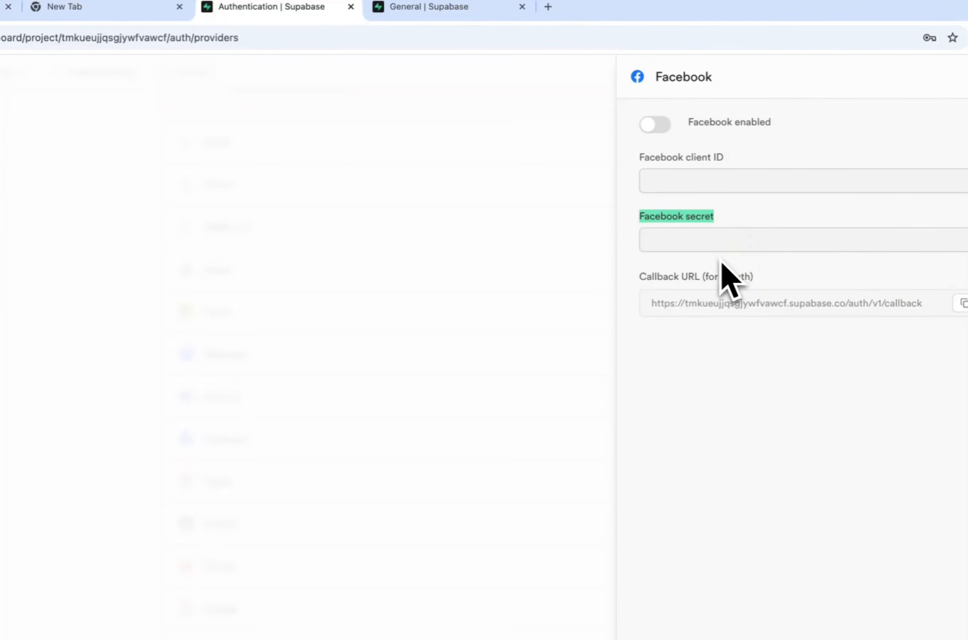
left_click(483, 161)
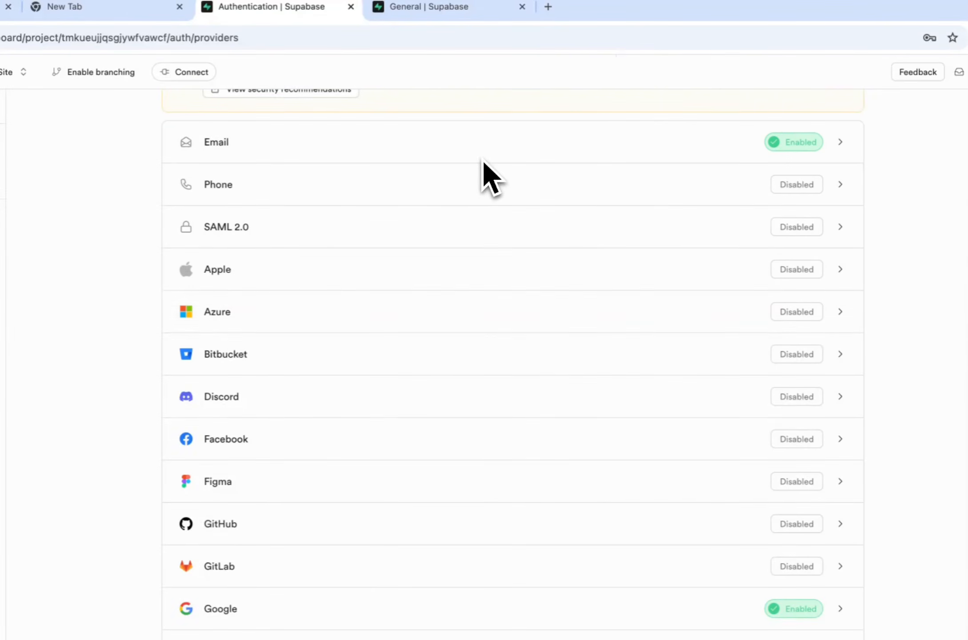